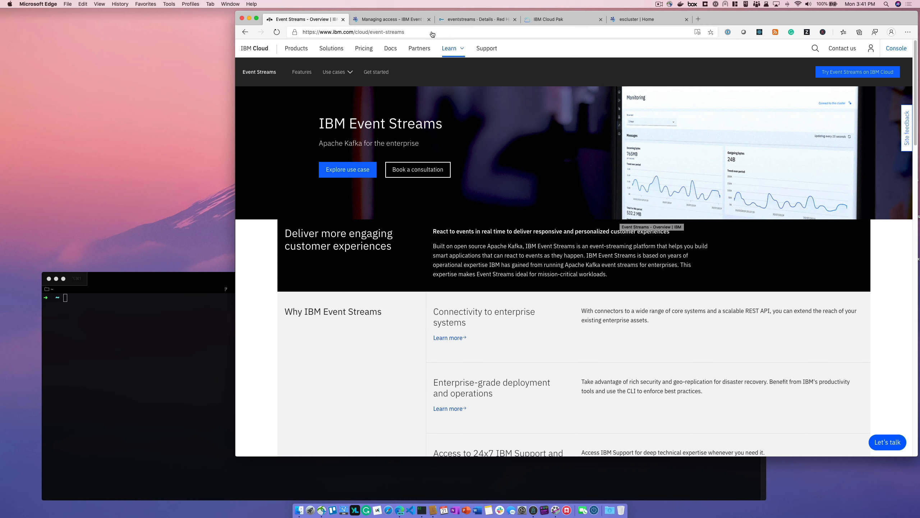
Review the Event Streams Managing access documentation on securable resource types, assignable roles and assigning access to users.
{"action": "left_click", "coordinate": [416, 20]}
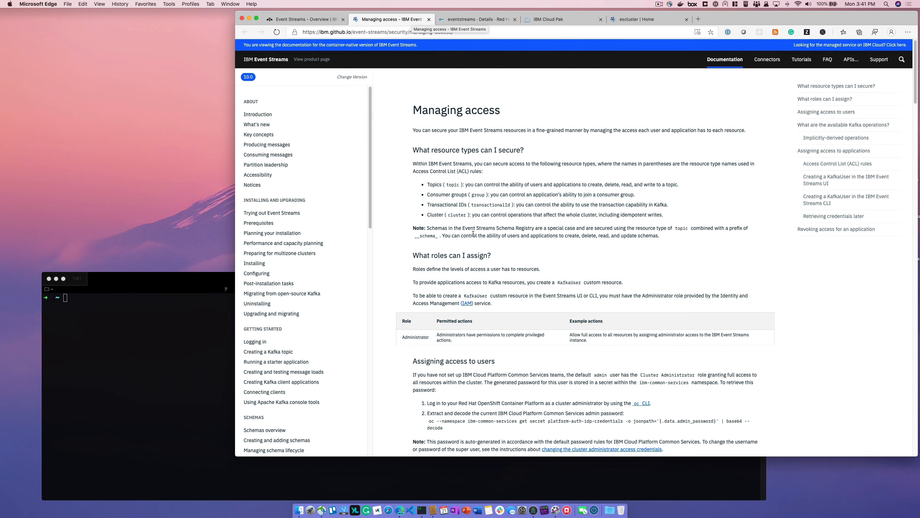
{"action": "scroll", "coordinate": [475, 239], "scroll_direction": "down", "scroll_amount": 1}
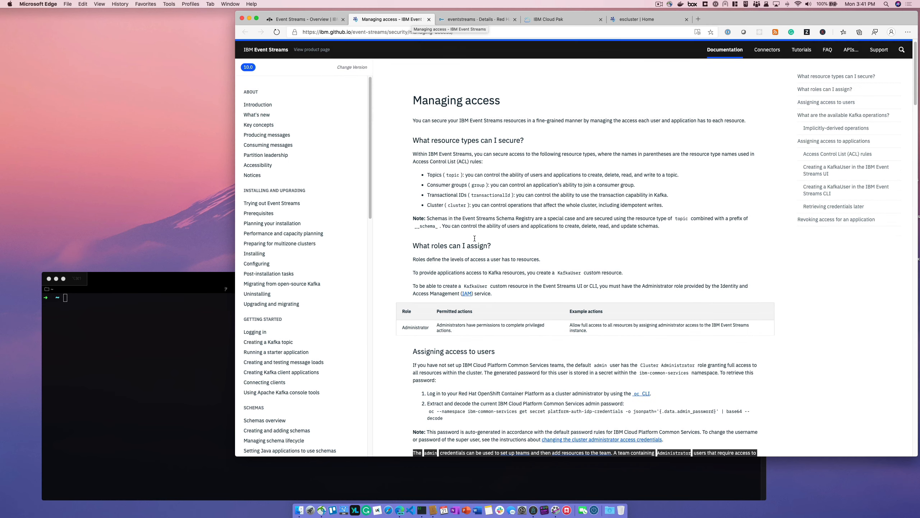
{"action": "double_click", "coordinate": [475, 286]}
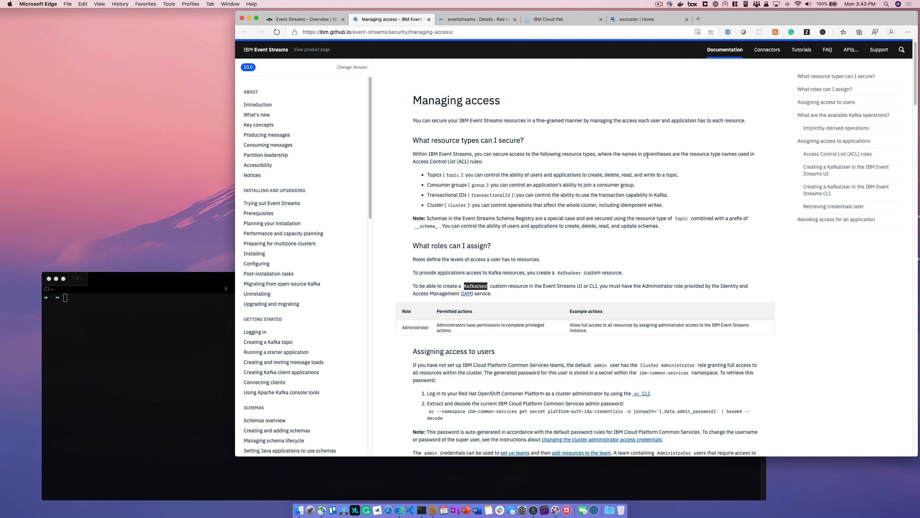
{"action": "scroll", "coordinate": [620, 188], "scroll_direction": "down", "scroll_amount": 3}
{"action": "scroll", "coordinate": [619, 190], "scroll_direction": "down", "scroll_amount": 5}
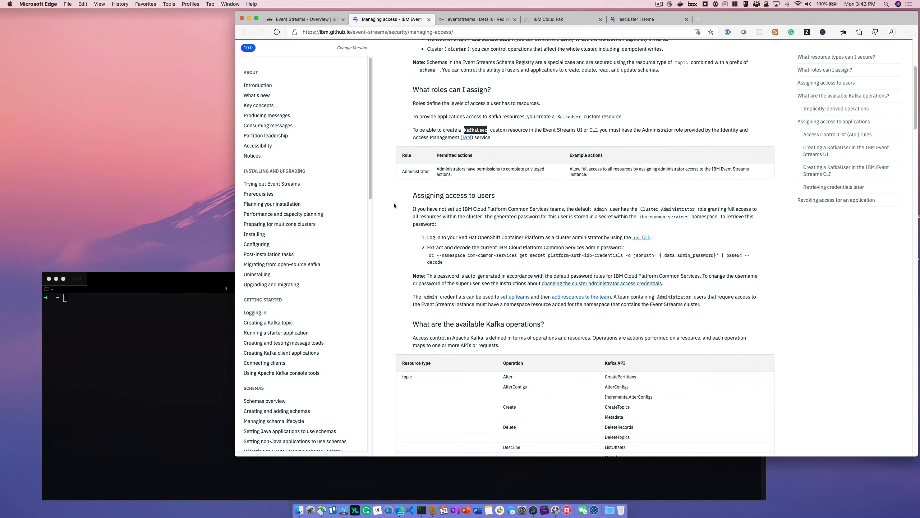
{"action": "left_click_drag", "start_coordinate": [406, 198], "coordinate": [723, 306]}
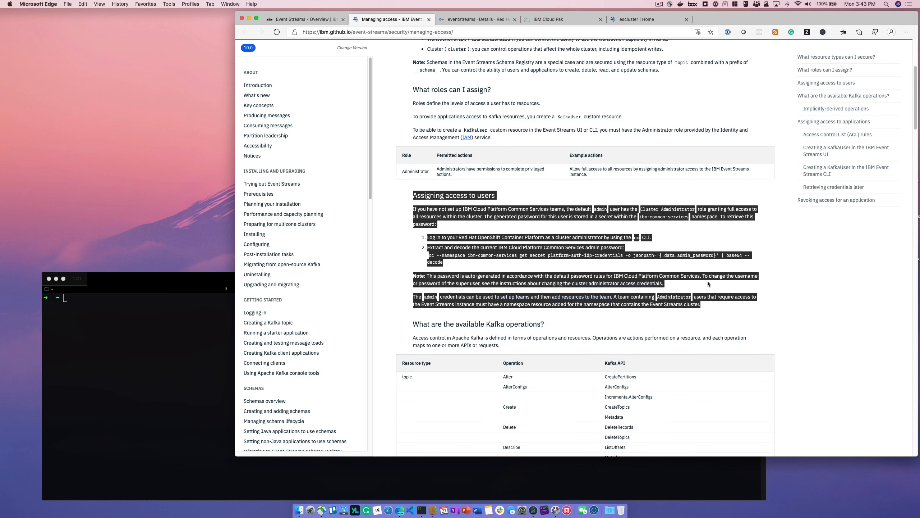
{"action": "left_click", "coordinate": [675, 236]}
{"action": "scroll", "coordinate": [657, 239], "scroll_direction": "down", "scroll_amount": 1}
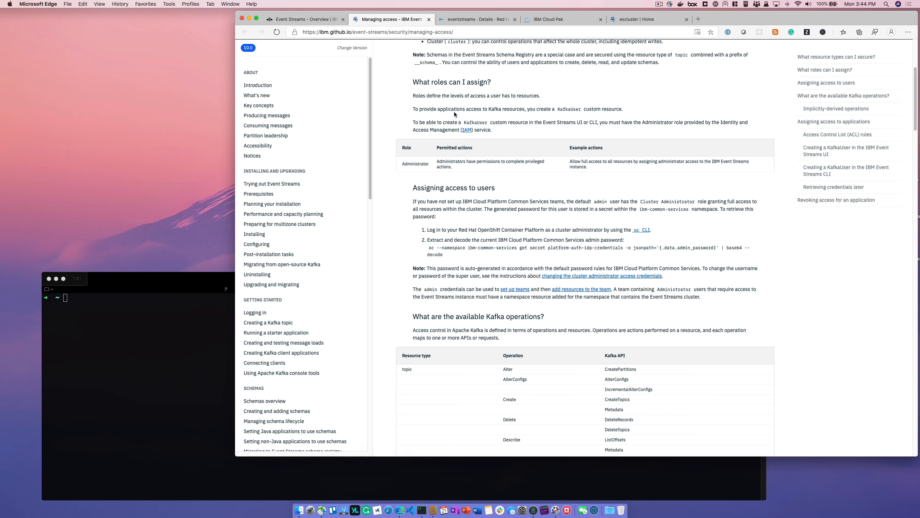
View the eventstreams project in the OpenShift console and the topics list of the escluster Event Streams instance.
{"action": "left_click", "coordinate": [480, 18]}
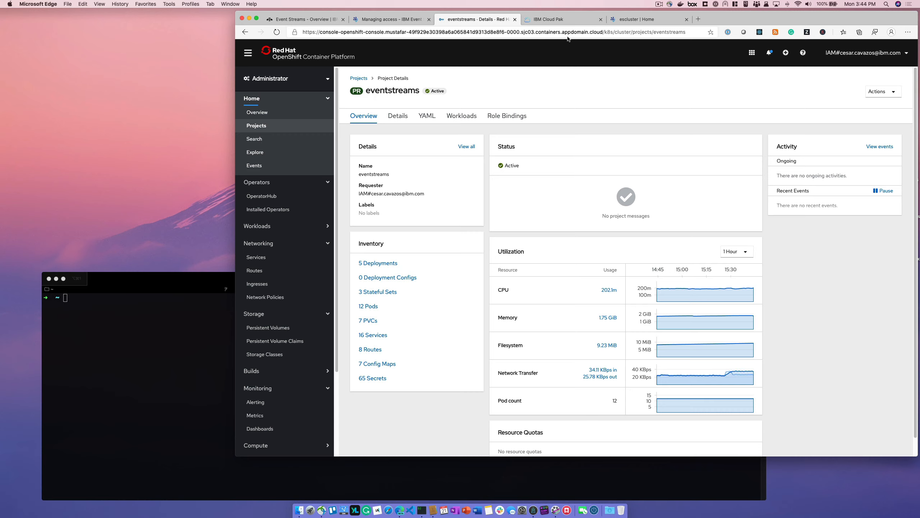
{"action": "left_click", "coordinate": [638, 19]}
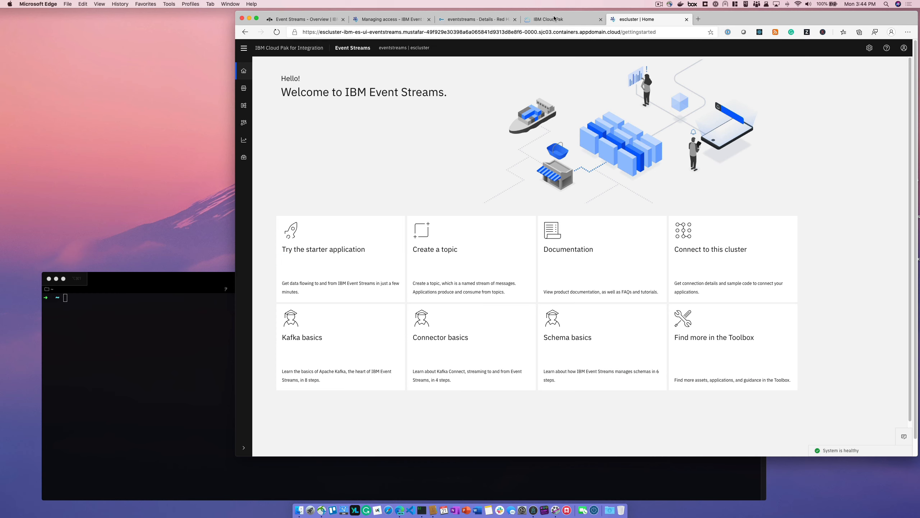
{"action": "left_click", "coordinate": [242, 89]}
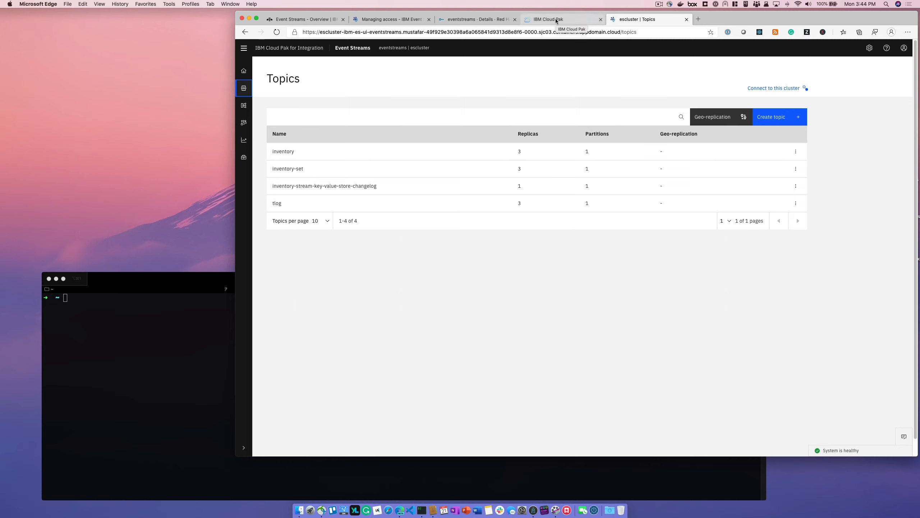
Review the authentication connections, teams and service IDs in the Cloud Pak Administration Hub.
{"action": "left_click", "coordinate": [582, 21]}
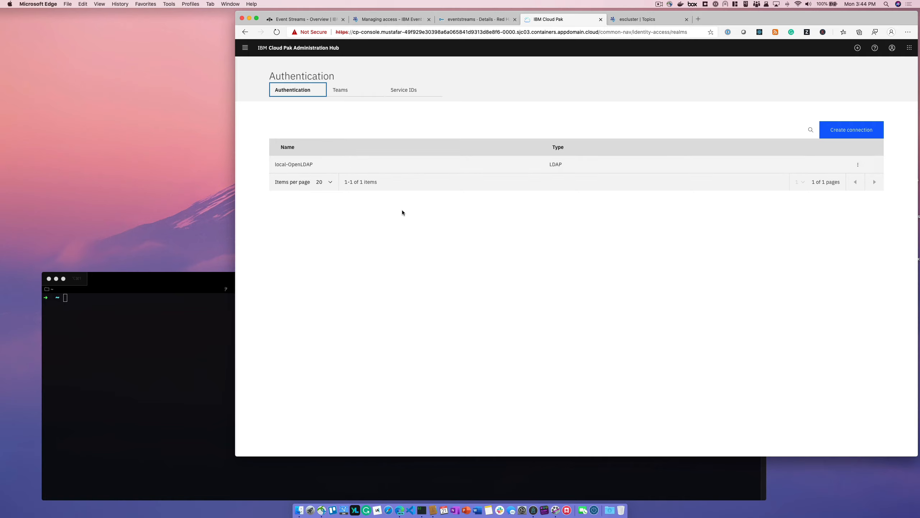
{"action": "left_click", "coordinate": [360, 95]}
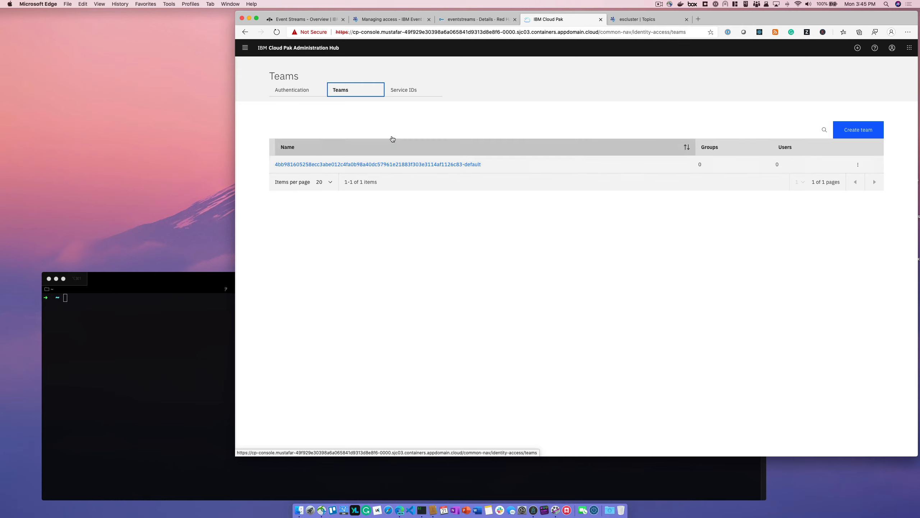
{"action": "left_click", "coordinate": [399, 95]}
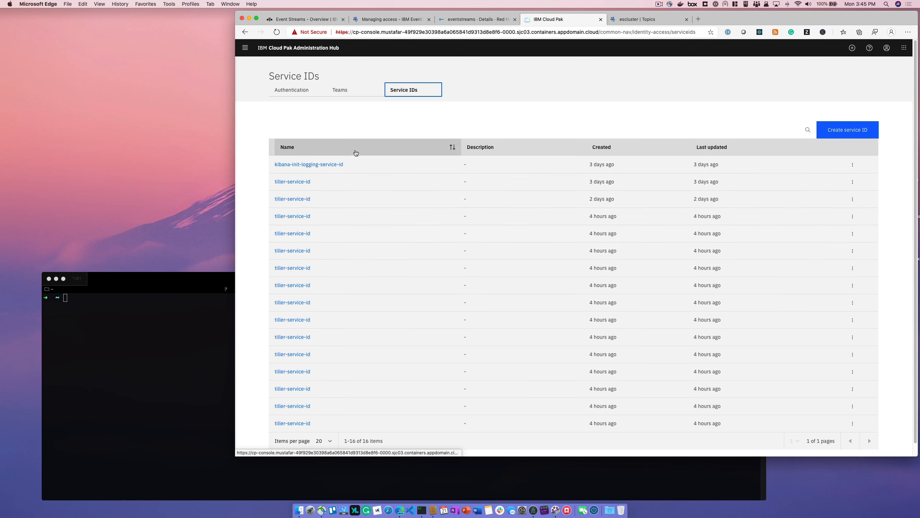
{"action": "scroll", "coordinate": [387, 311], "scroll_direction": "down", "scroll_amount": 1}
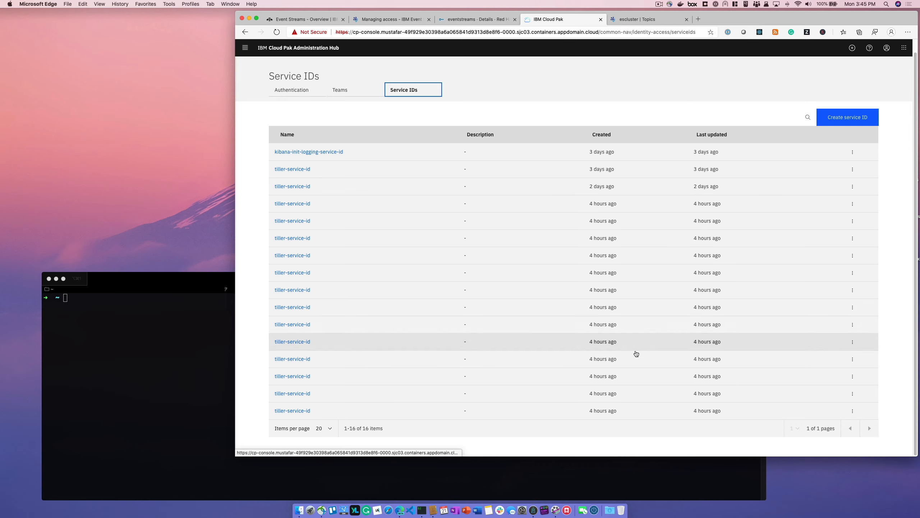
{"action": "scroll", "coordinate": [328, 229], "scroll_direction": "up", "scroll_amount": 1}
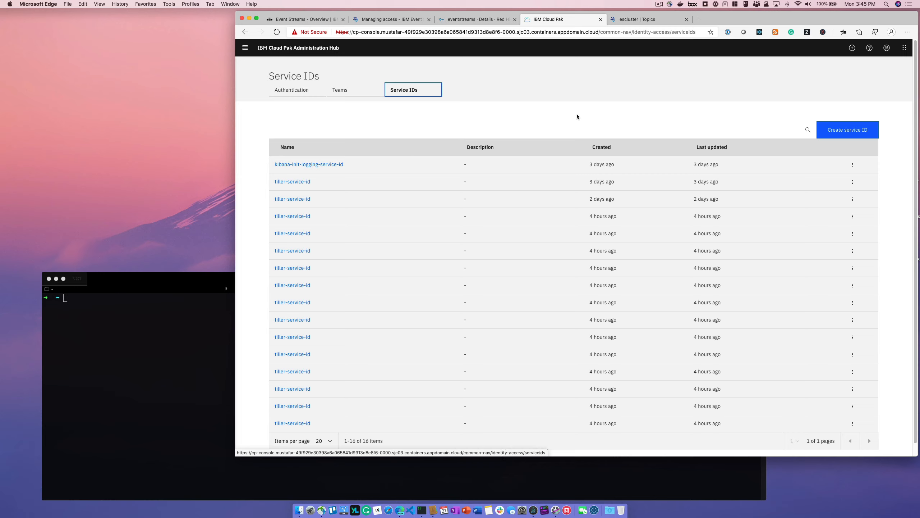
Start a new service ID and name it eventstreams-instance.
{"action": "left_click", "coordinate": [844, 137]}
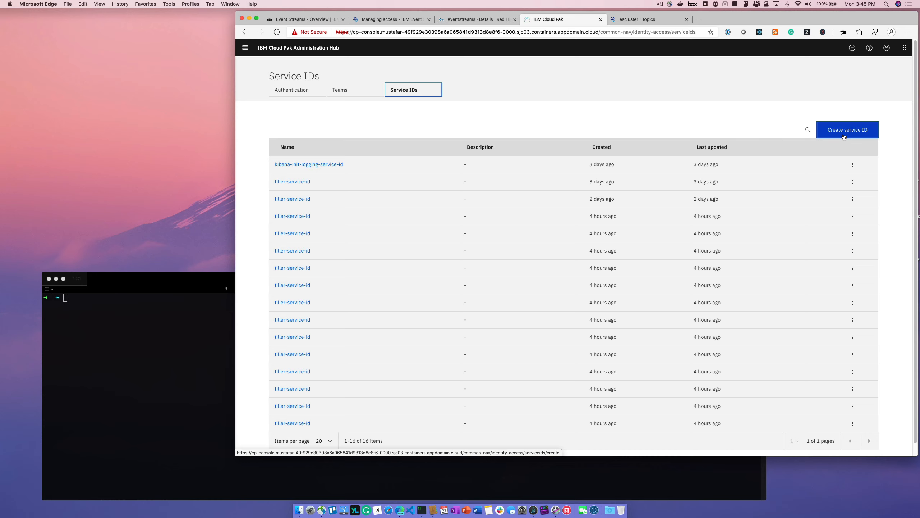
{"action": "left_click", "coordinate": [444, 137]}
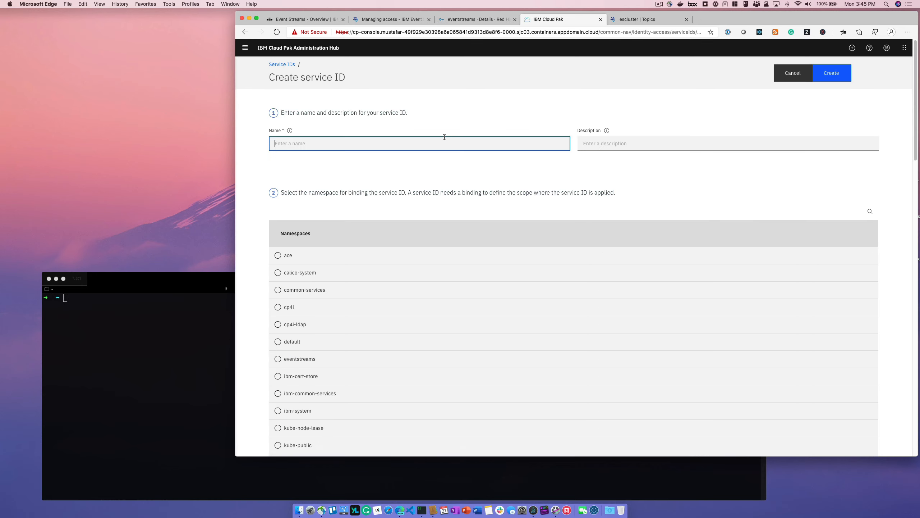
{"action": "type", "text": "e"}
{"action": "key", "text": "Tab"}
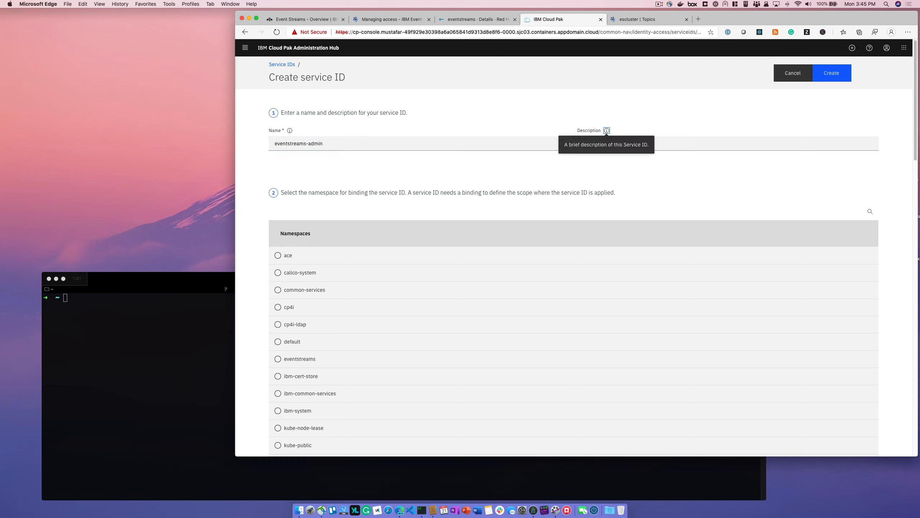
{"action": "double_click", "coordinate": [315, 144]}
{"action": "type", "text": "i"}
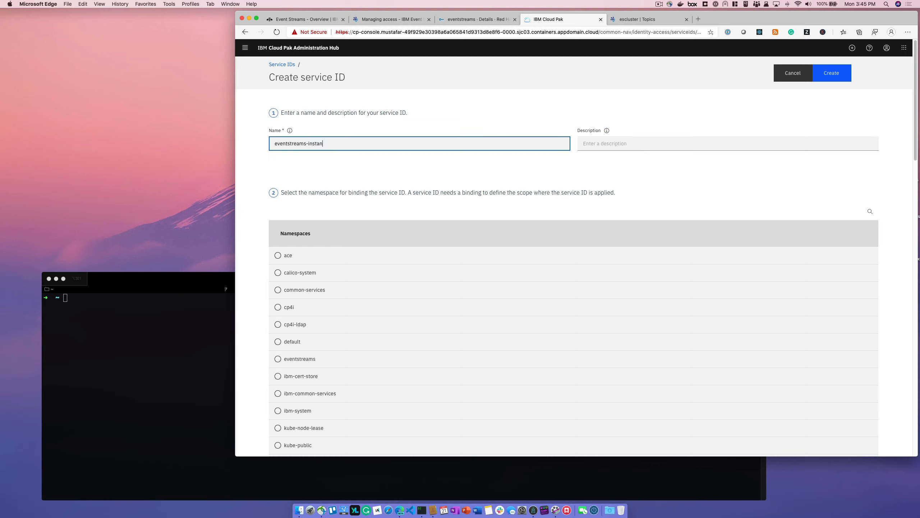
{"action": "key", "text": "Tab"}
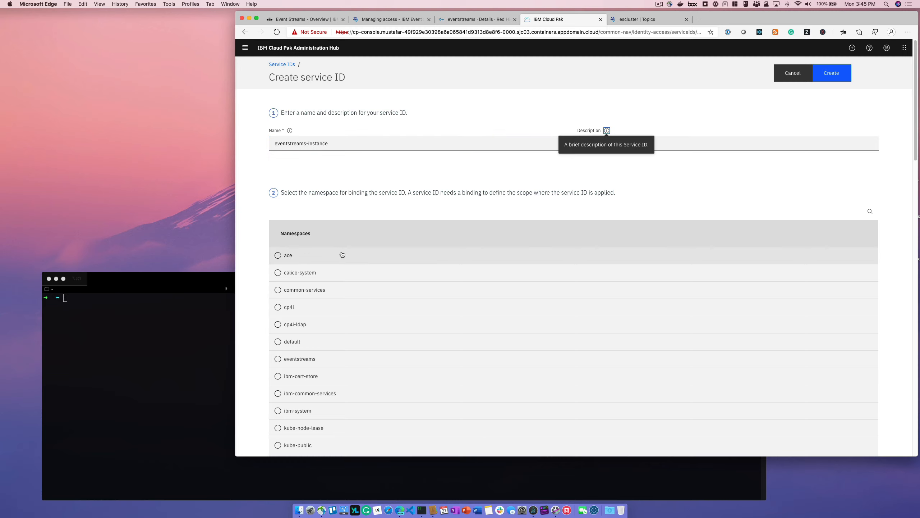
Bind the service ID to the eventstreams namespace and create it.
{"action": "scroll", "coordinate": [338, 262], "scroll_direction": "down", "scroll_amount": 2}
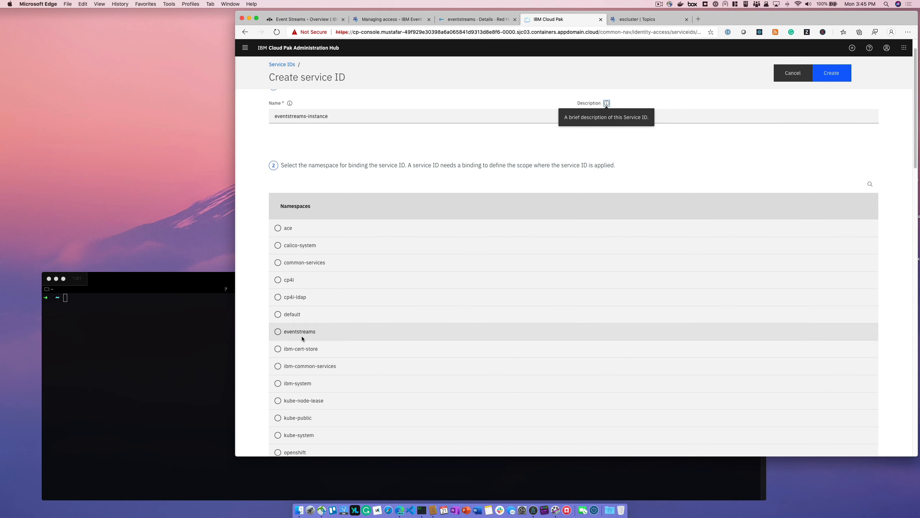
{"action": "left_click", "coordinate": [302, 336]}
{"action": "left_click", "coordinate": [281, 336]}
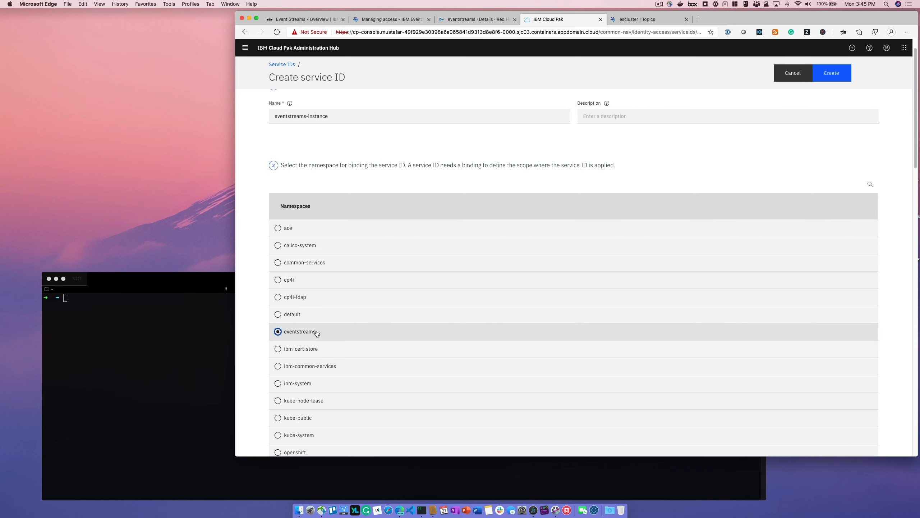
{"action": "scroll", "coordinate": [315, 334], "scroll_direction": "down", "scroll_amount": 15}
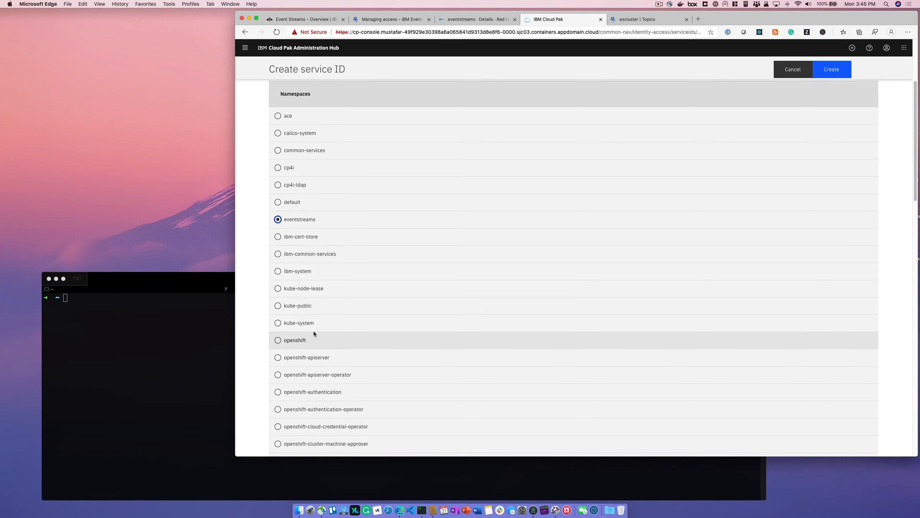
{"action": "scroll", "coordinate": [313, 333], "scroll_direction": "down", "scroll_amount": 5}
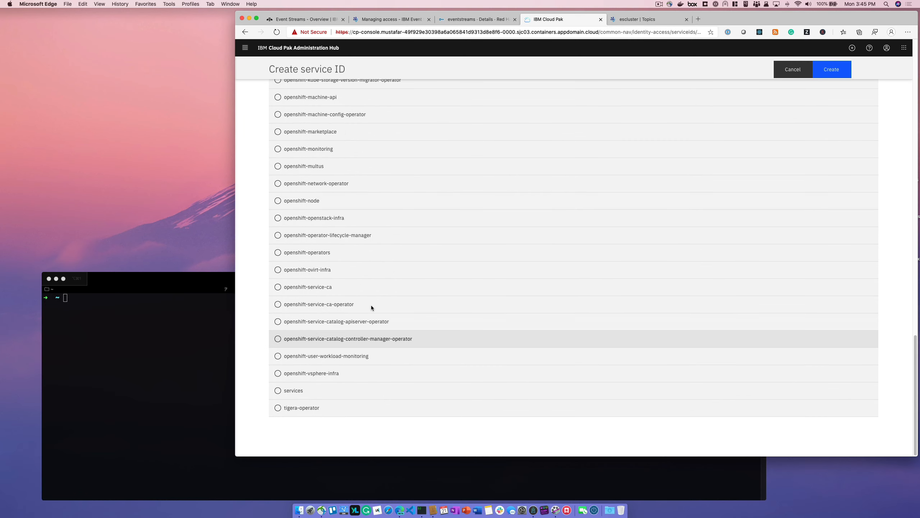
{"action": "left_click", "coordinate": [836, 75]}
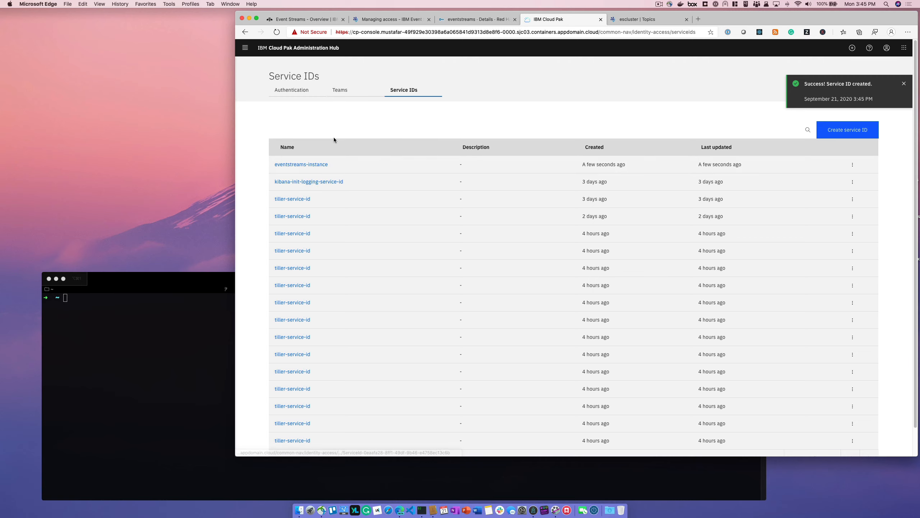
Start a new team and name it eventstreams-admins.
{"action": "left_click", "coordinate": [352, 91]}
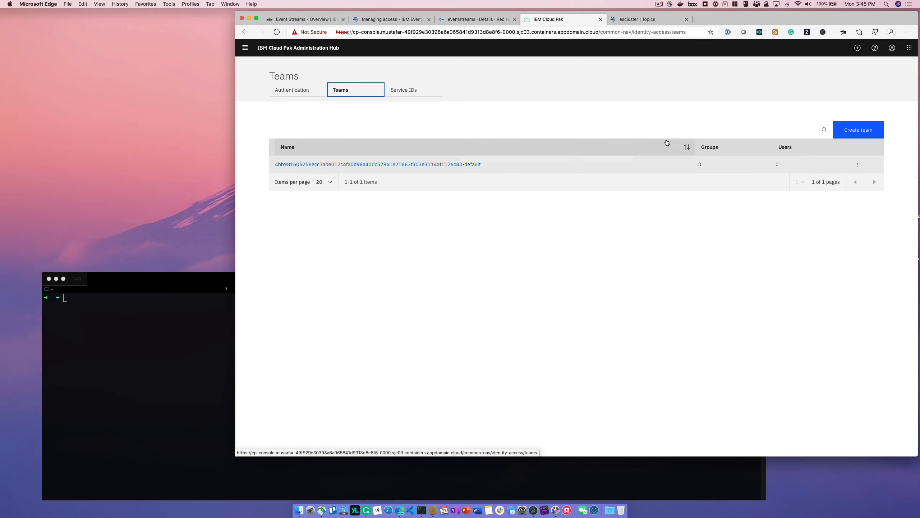
{"action": "left_click", "coordinate": [866, 129]}
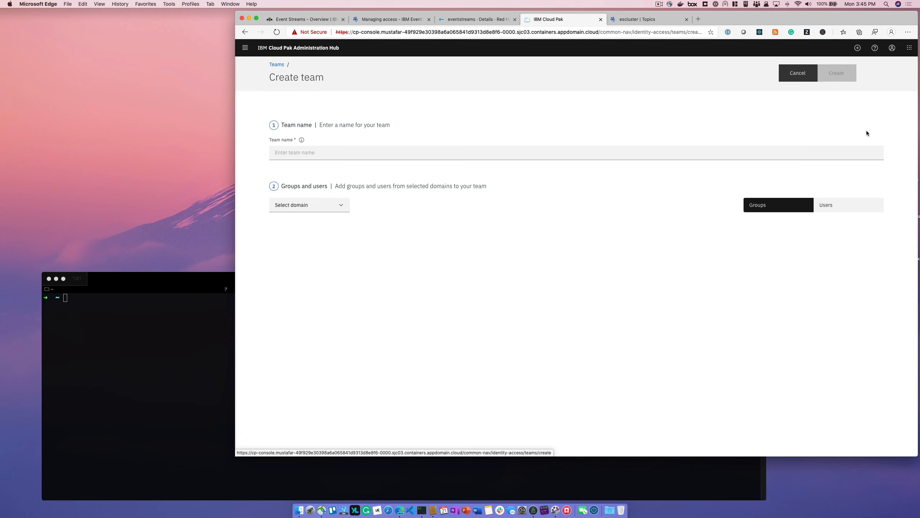
{"action": "left_click", "coordinate": [312, 153]}
{"action": "type", "text": "events"}
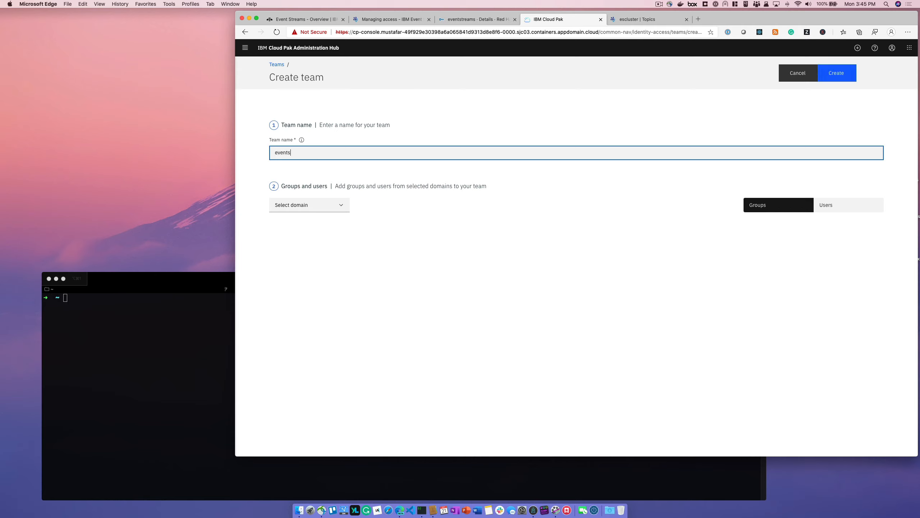
{"action": "type", "text": "treams-adm"}
{"action": "left_click", "coordinate": [340, 233]}
Select the local-OpenLDAP domain for the team and search its groups and users for "user".
{"action": "left_click", "coordinate": [331, 212]}
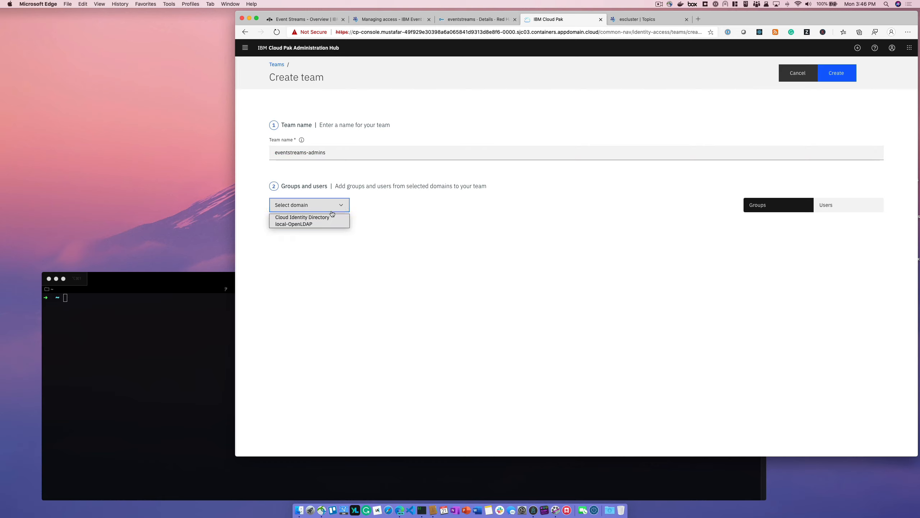
{"action": "left_click", "coordinate": [290, 224]}
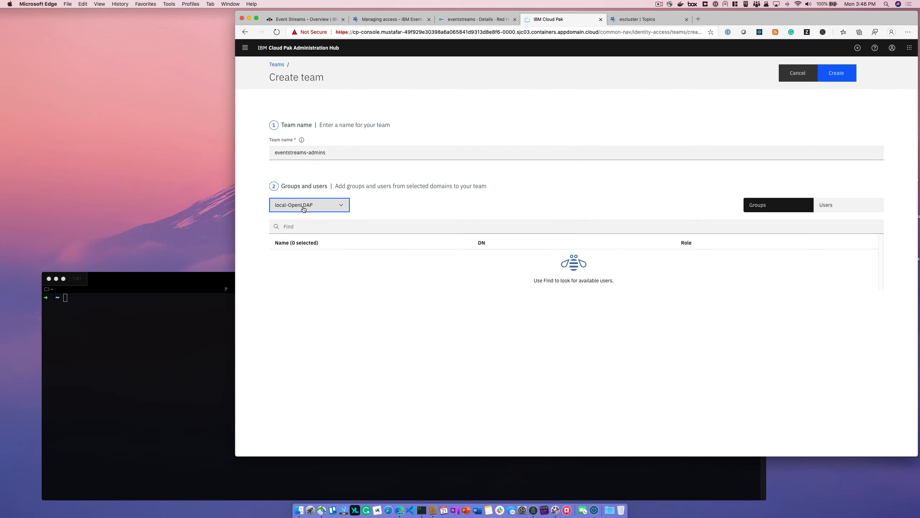
{"action": "left_click", "coordinate": [343, 229]}
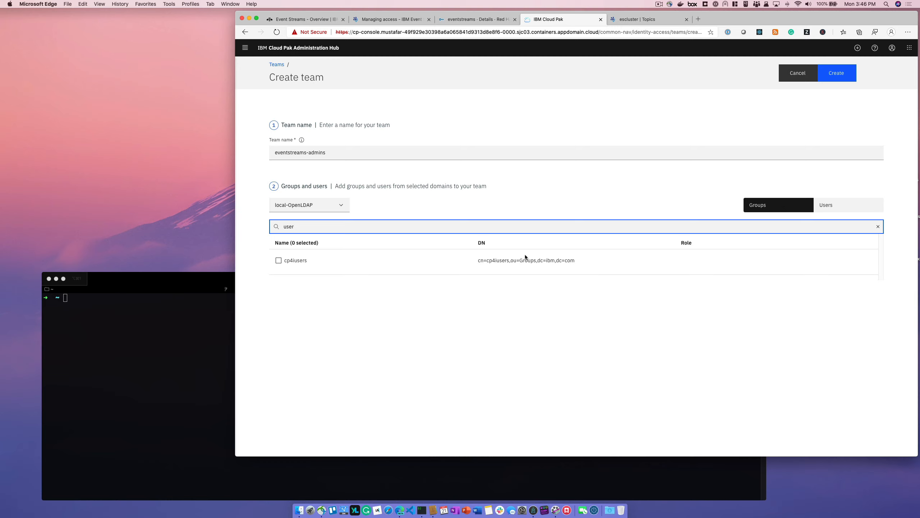
{"action": "left_click", "coordinate": [841, 206]}
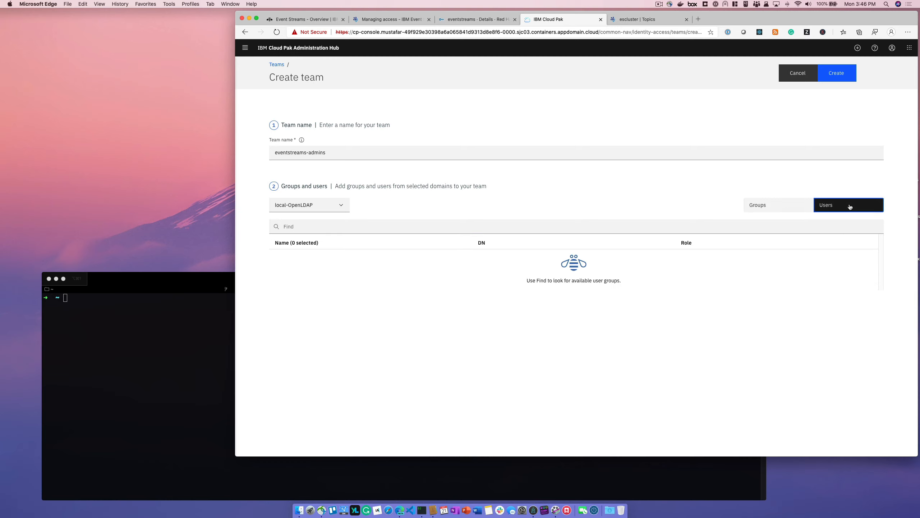
{"action": "left_click", "coordinate": [590, 230]}
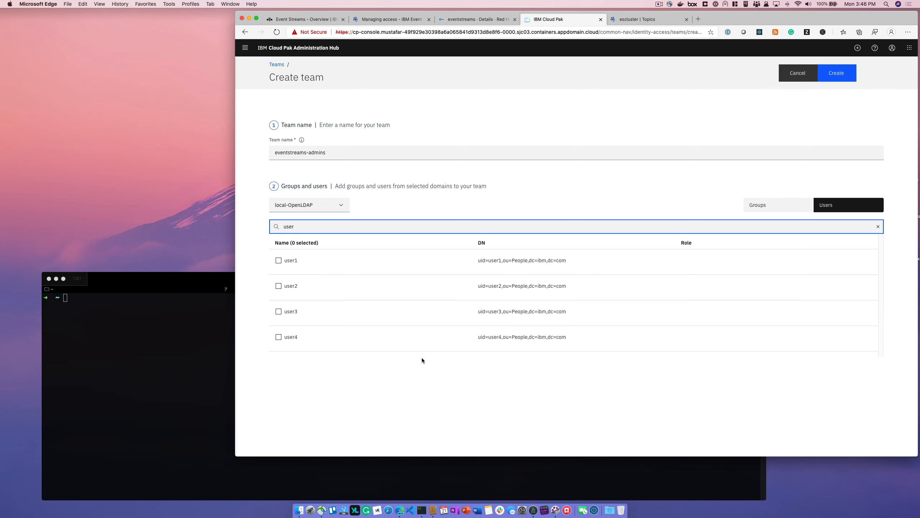
Create the team with user1 and user2 as members in the Administrator role, and open the eventstreams-admins team.
{"action": "left_click", "coordinate": [279, 260]}
{"action": "left_click", "coordinate": [278, 291]}
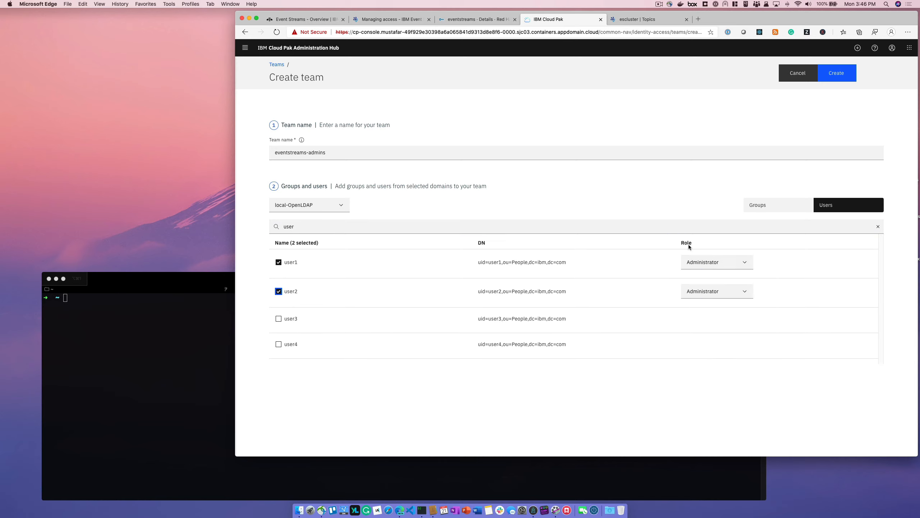
{"action": "left_click", "coordinate": [835, 75]}
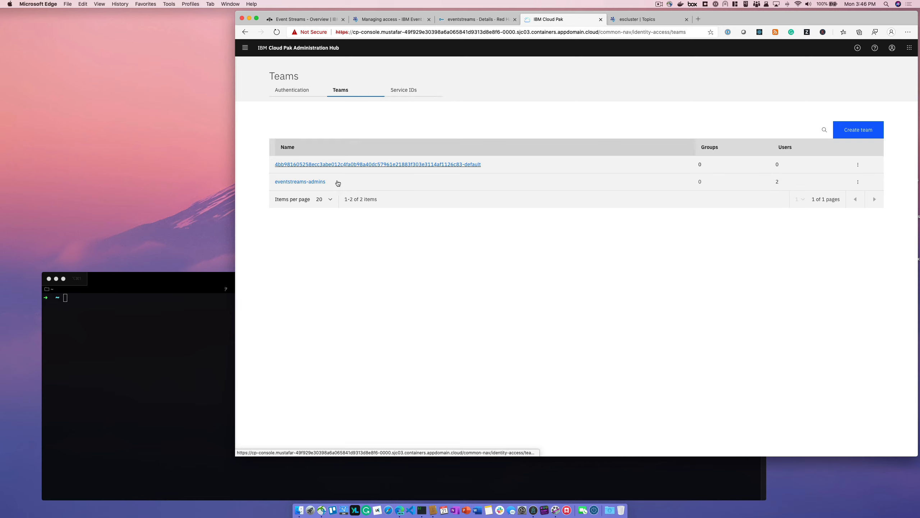
{"action": "left_click", "coordinate": [317, 182]}
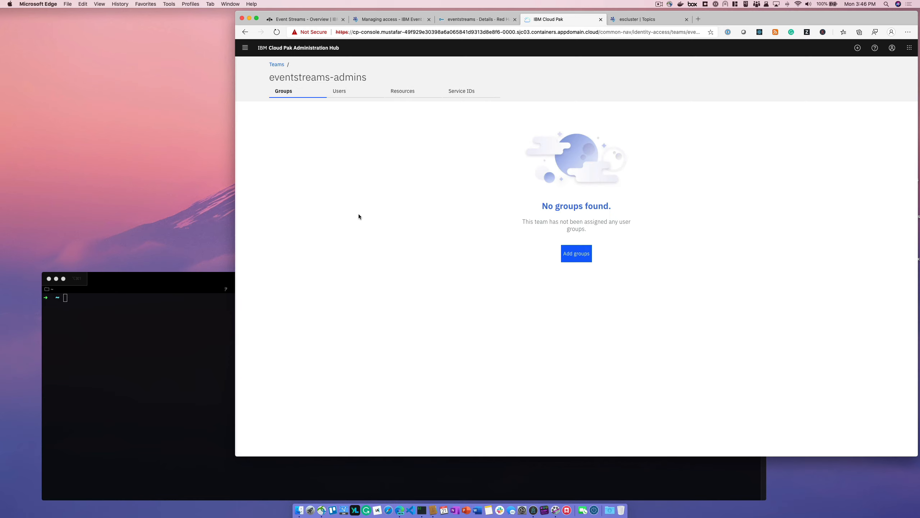
Review the users, resources and service IDs assigned to the eventstreams-admins team.
{"action": "left_click", "coordinate": [365, 94]}
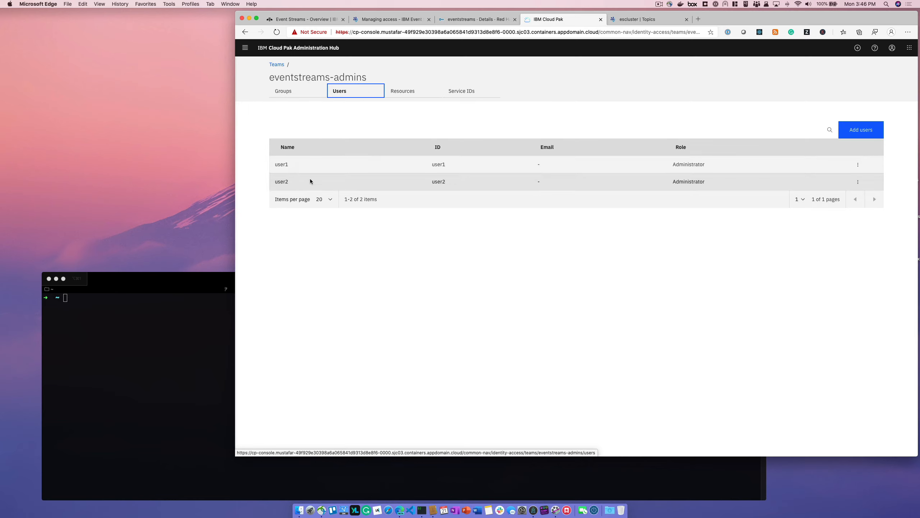
{"action": "left_click", "coordinate": [406, 95]}
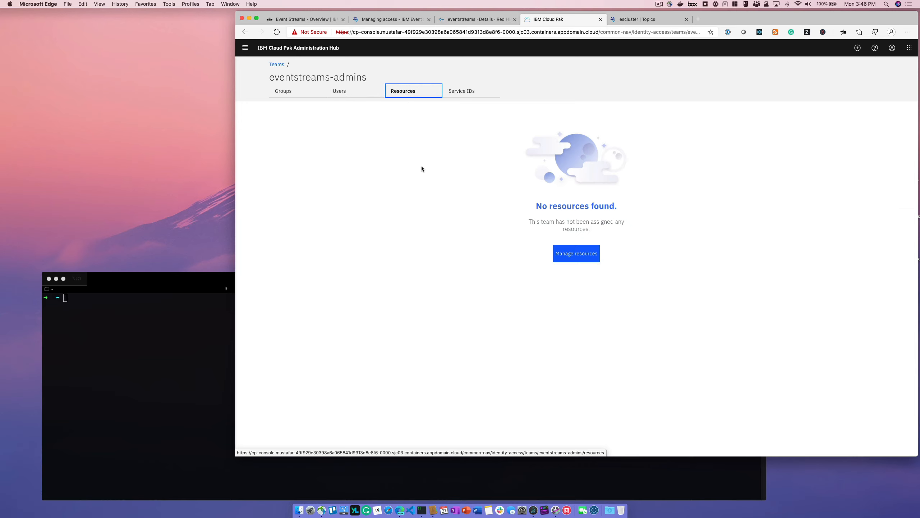
{"action": "left_click", "coordinate": [467, 94]}
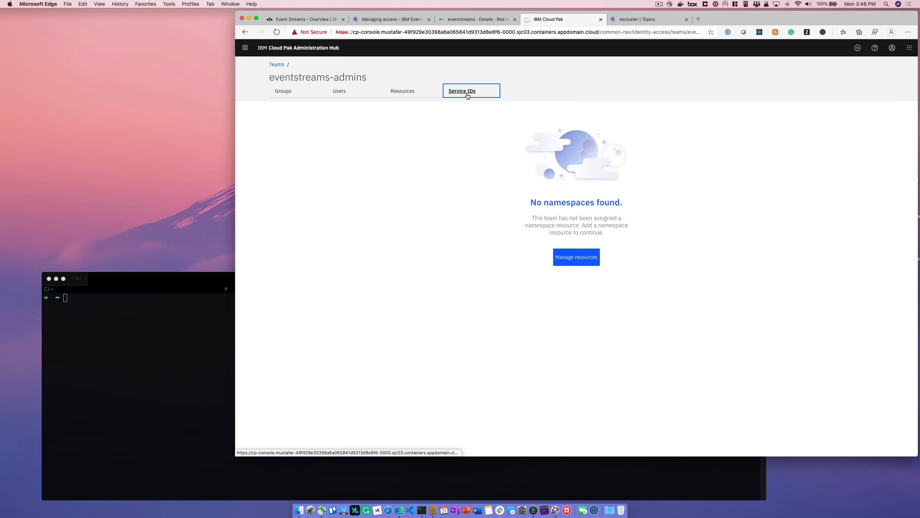
Assign the eventstreams namespace to the team as a resource and save the assignment.
{"action": "left_click", "coordinate": [403, 91]}
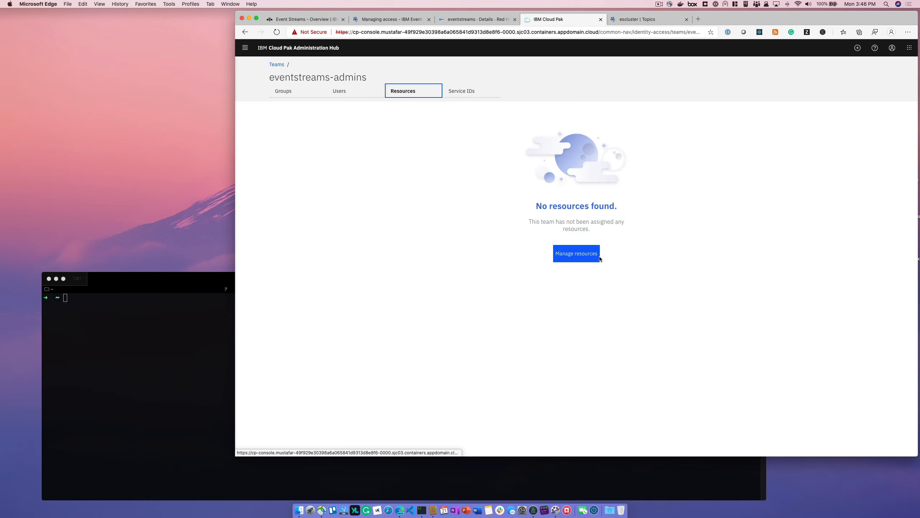
{"action": "left_click", "coordinate": [596, 255]}
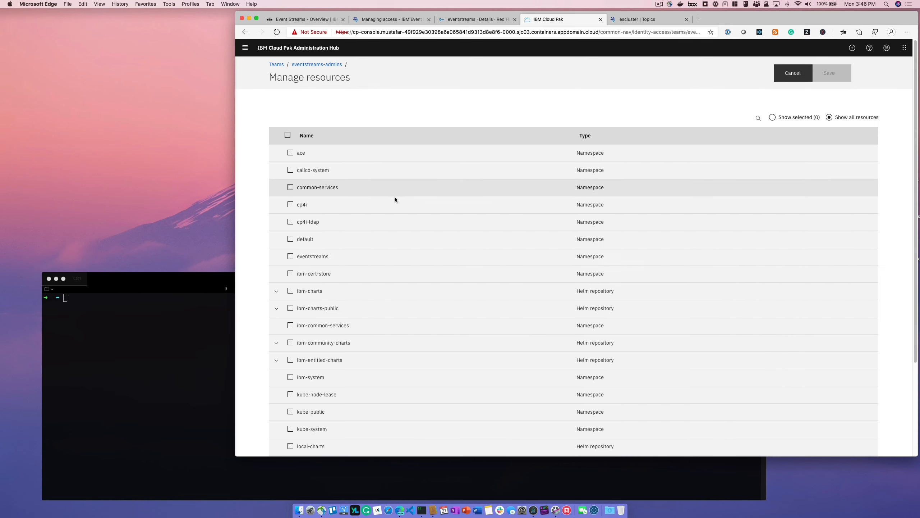
{"action": "left_click", "coordinate": [291, 257]}
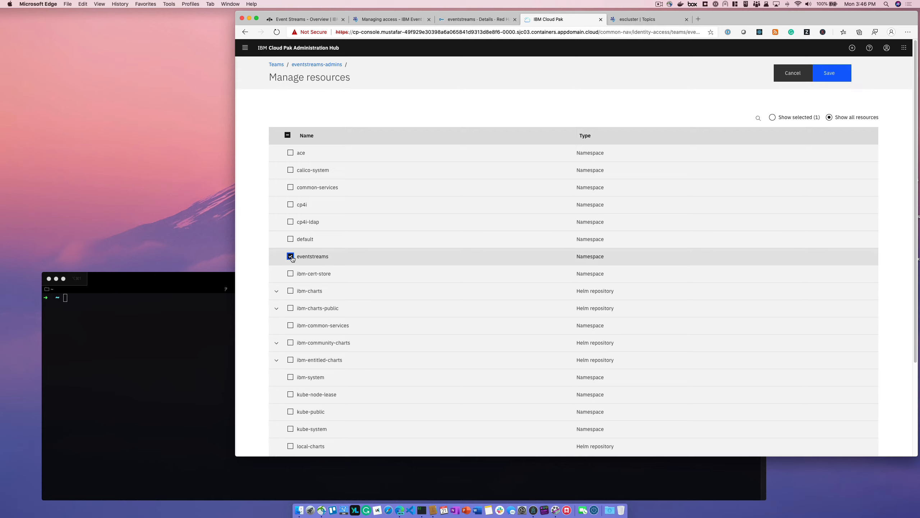
{"action": "left_click", "coordinate": [833, 78]}
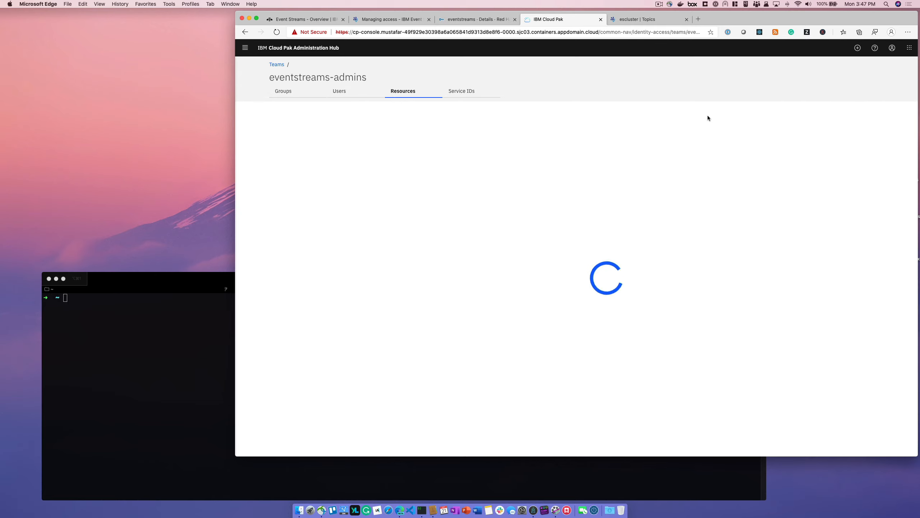
Add the eventstreams-instance service ID to the team, and review the team's resources and users again.
{"action": "left_click", "coordinate": [468, 91]}
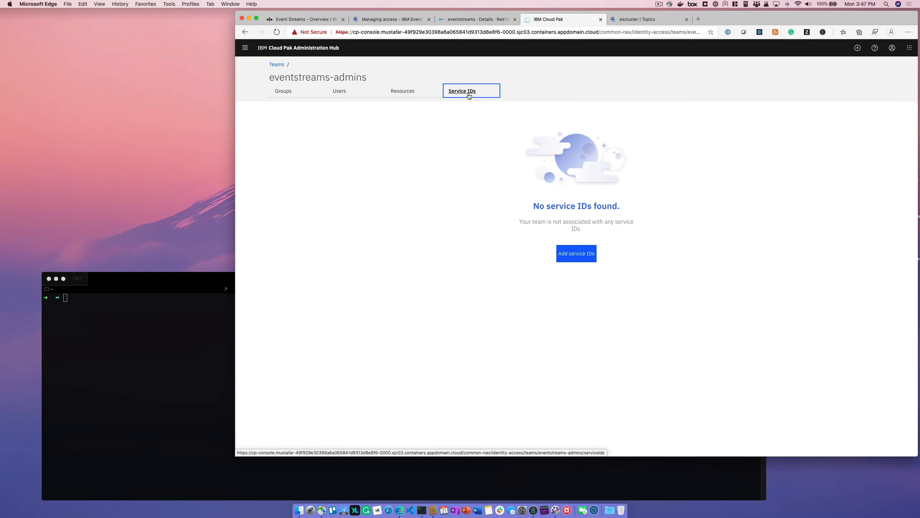
{"action": "left_click", "coordinate": [568, 252]}
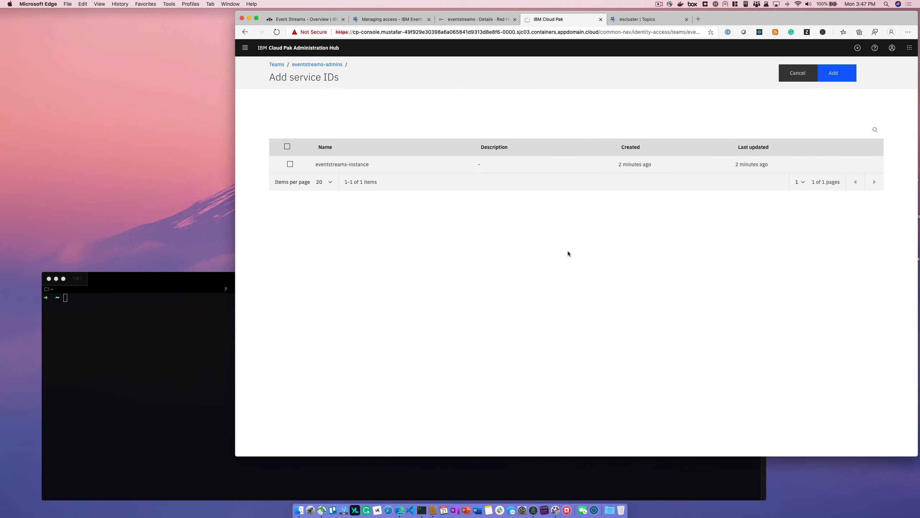
{"action": "left_click", "coordinate": [290, 164]}
{"action": "left_click", "coordinate": [847, 75]}
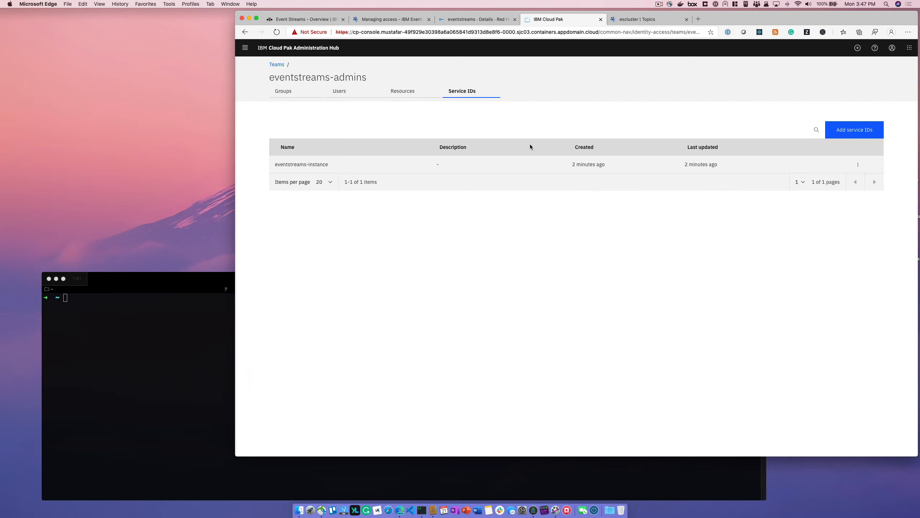
{"action": "left_click", "coordinate": [408, 95]}
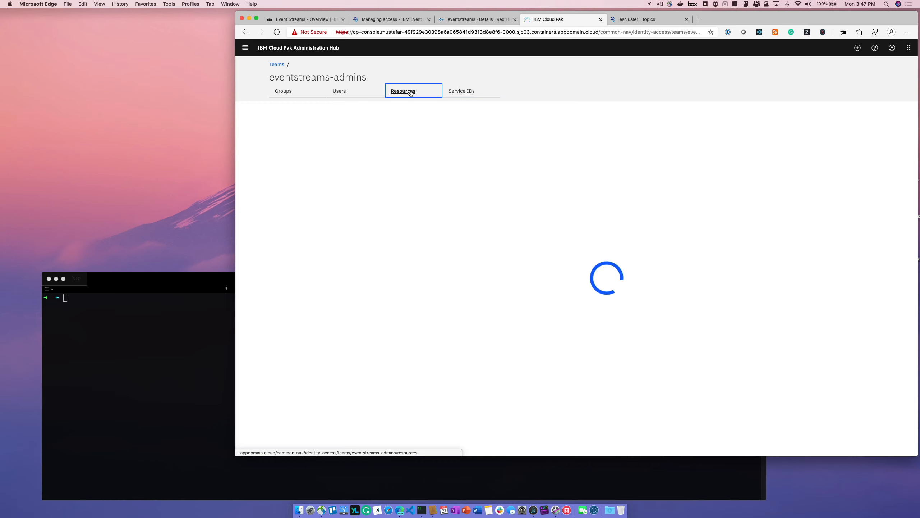
{"action": "left_click", "coordinate": [371, 94]}
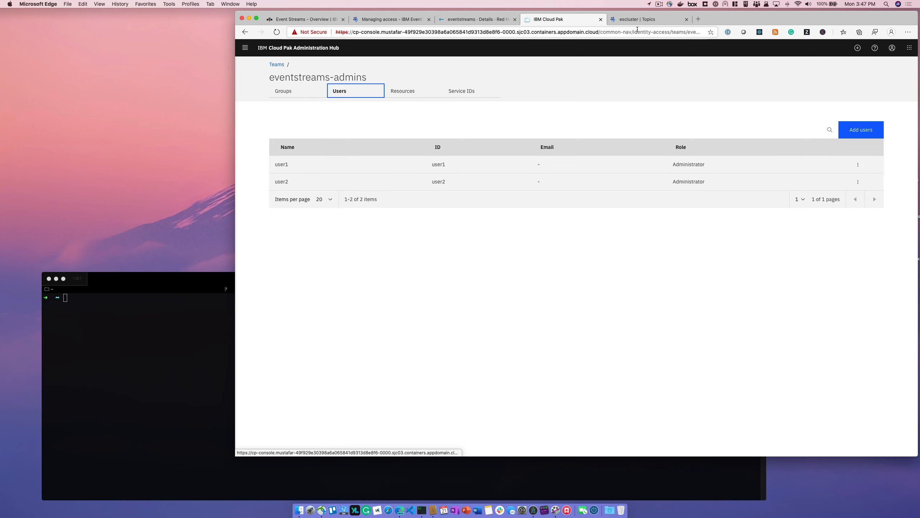
Copy the base address of the escluster Event Streams console and open it in a new InPrivate browser window.
{"action": "left_click", "coordinate": [641, 19]}
{"action": "left_click", "coordinate": [550, 28]}
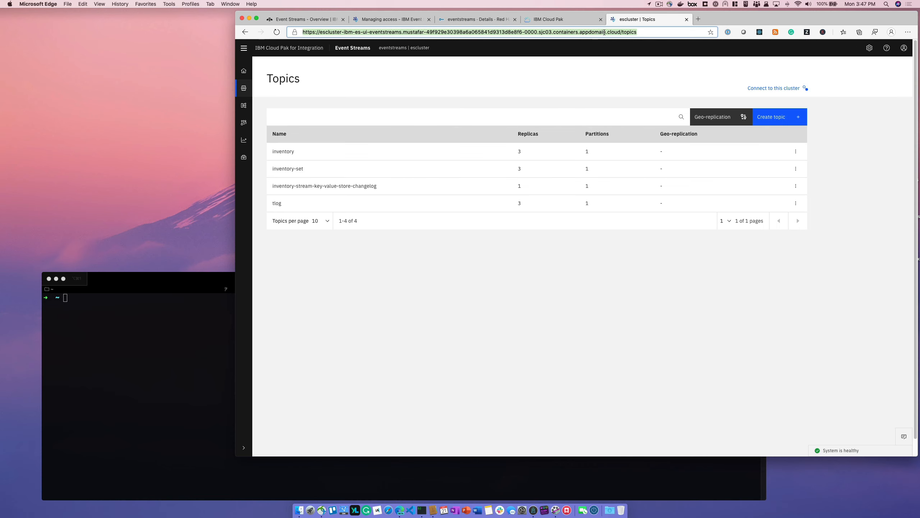
{"action": "left_click", "coordinate": [631, 32]}
{"action": "key", "text": "super+shift+Left"}
{"action": "key", "text": "super+c"}
{"action": "key", "text": "super+shift+n"}
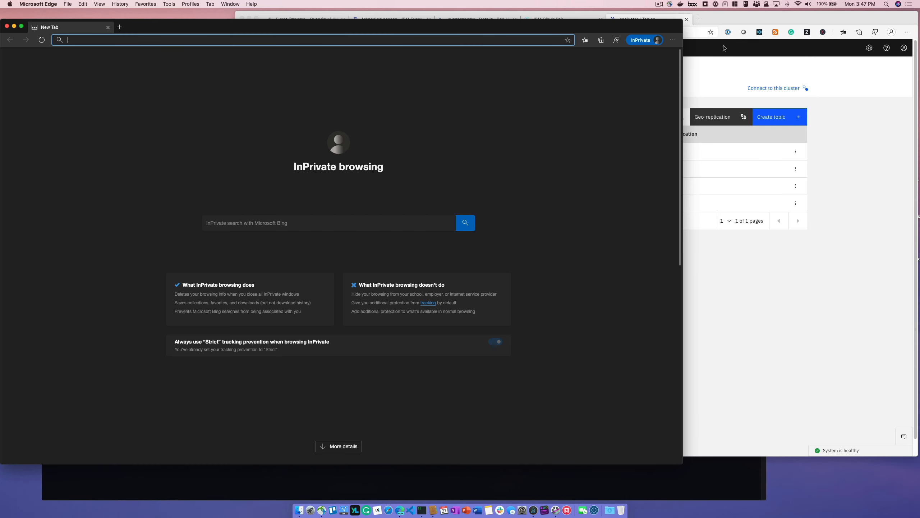
{"action": "key", "text": "super+v"}
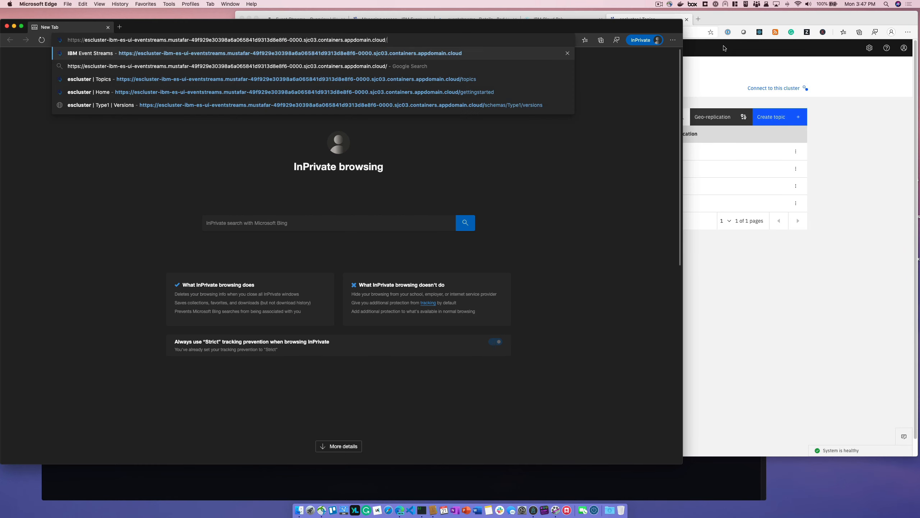
{"action": "key", "text": "Return"}
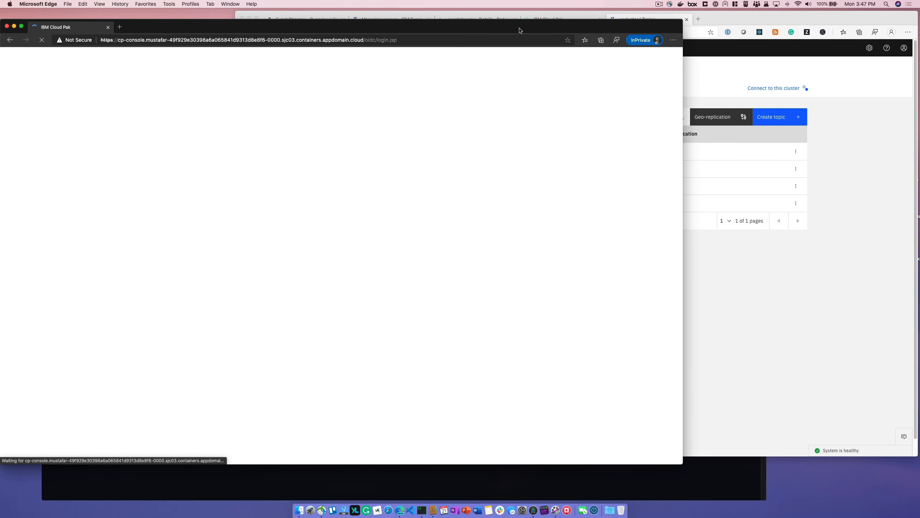
{"action": "left_click_drag", "start_coordinate": [519, 31], "coordinate": [557, 28]}
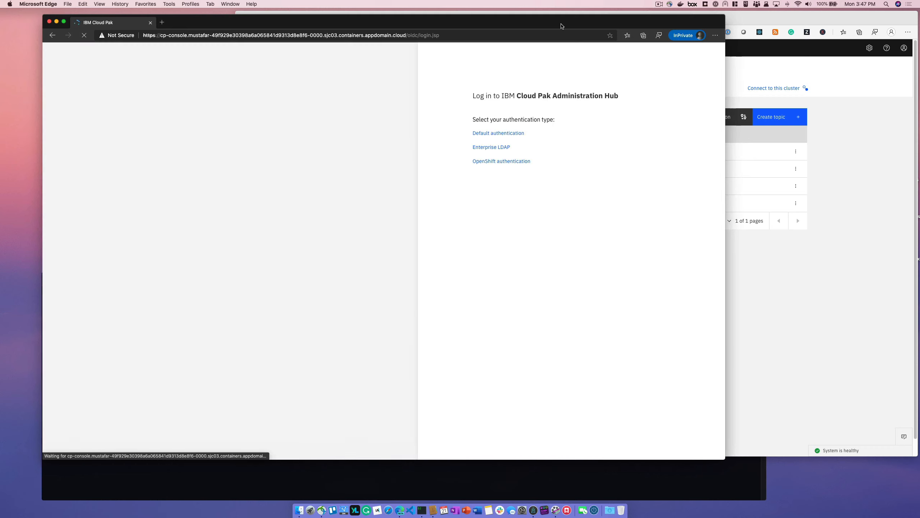
Log in through Enterprise LDAP as user1, entering the account password.
{"action": "left_click", "coordinate": [495, 148]}
{"action": "left_click", "coordinate": [495, 149]}
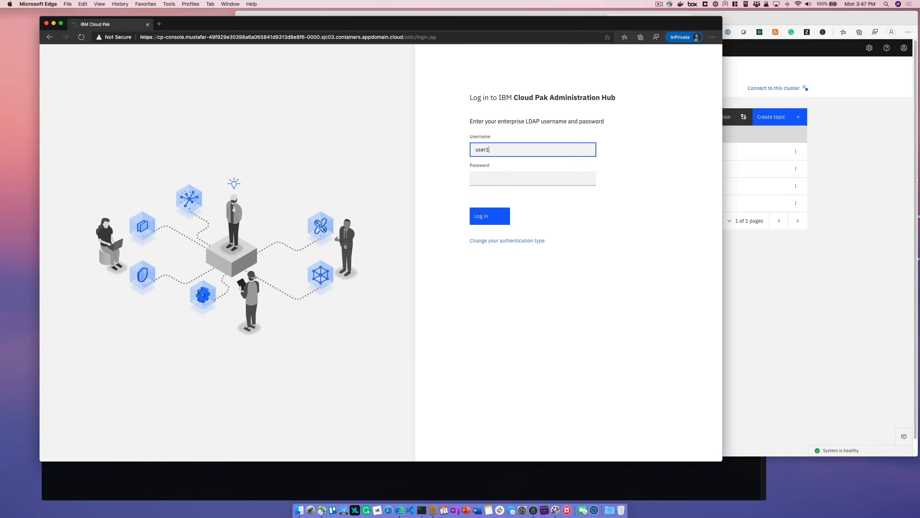
{"action": "key", "text": "Tab"}
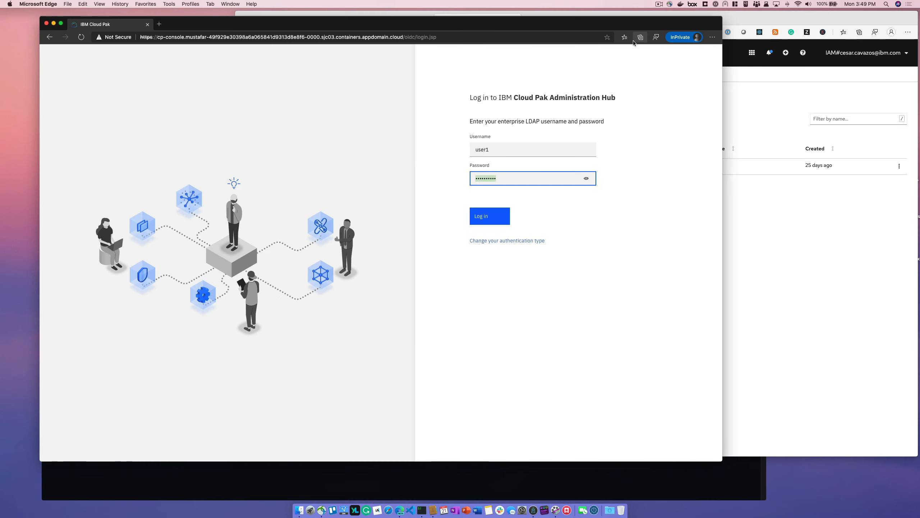
{"action": "left_click", "coordinate": [581, 262]}
{"action": "left_click", "coordinate": [496, 219]}
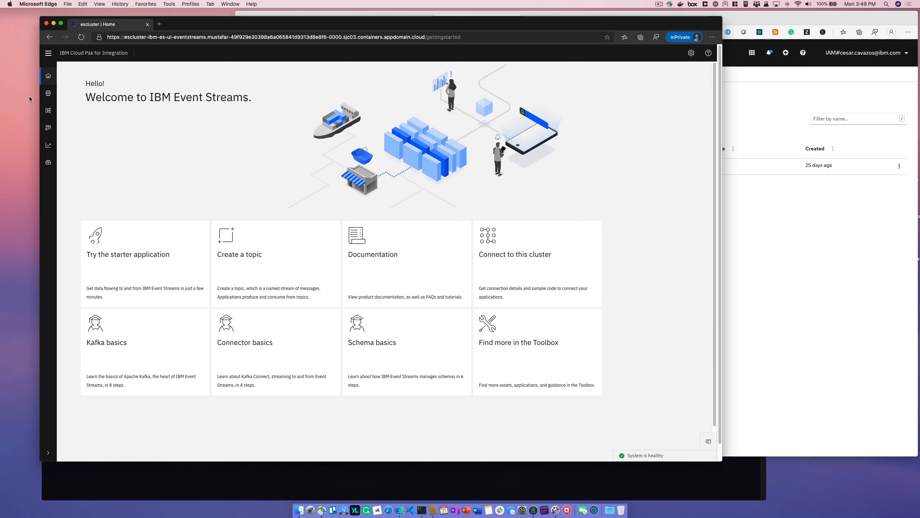
Check the Event Streams topics, consumer groups and schema registry, and which account is signed in.
{"action": "left_click", "coordinate": [43, 97]}
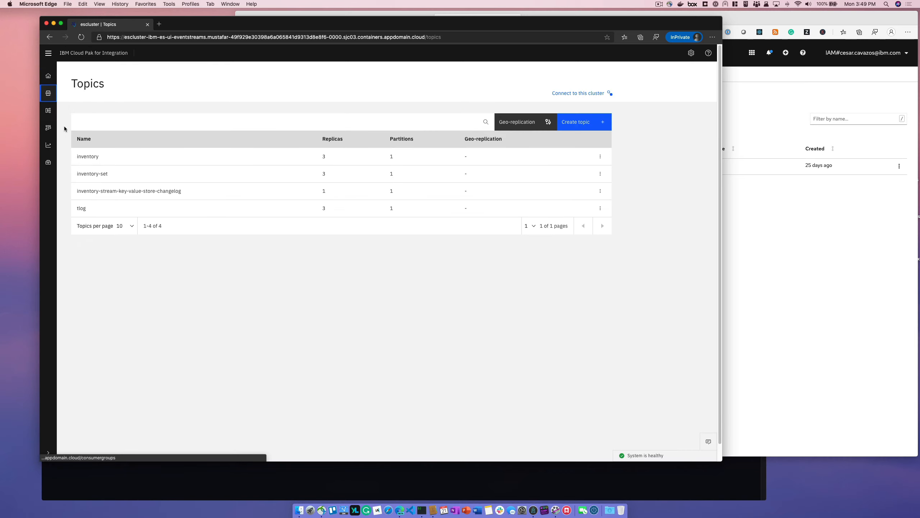
{"action": "left_click", "coordinate": [49, 112]}
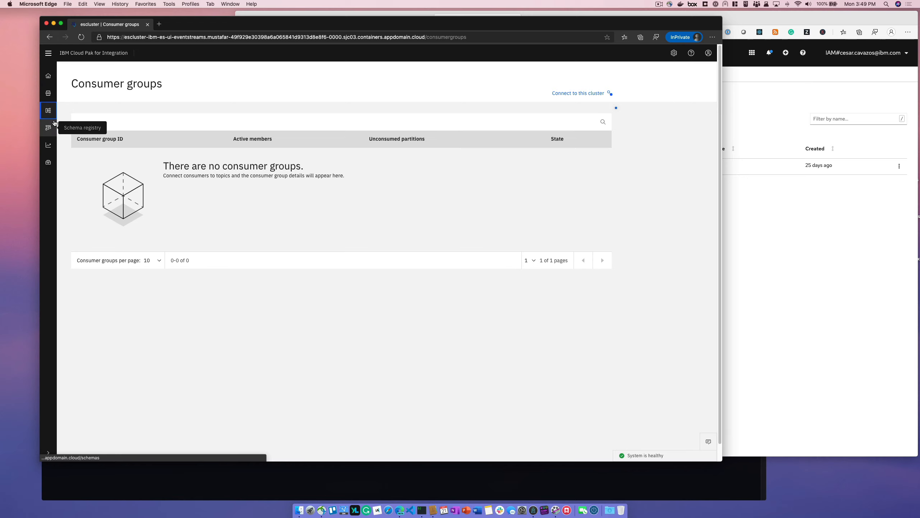
{"action": "left_click", "coordinate": [53, 132]}
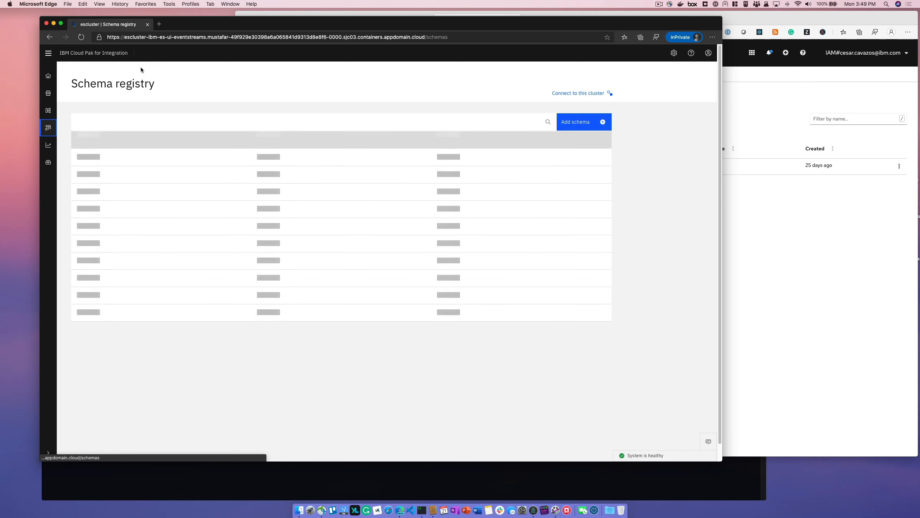
{"action": "left_click", "coordinate": [423, 38]}
{"action": "key", "text": "super+c"}
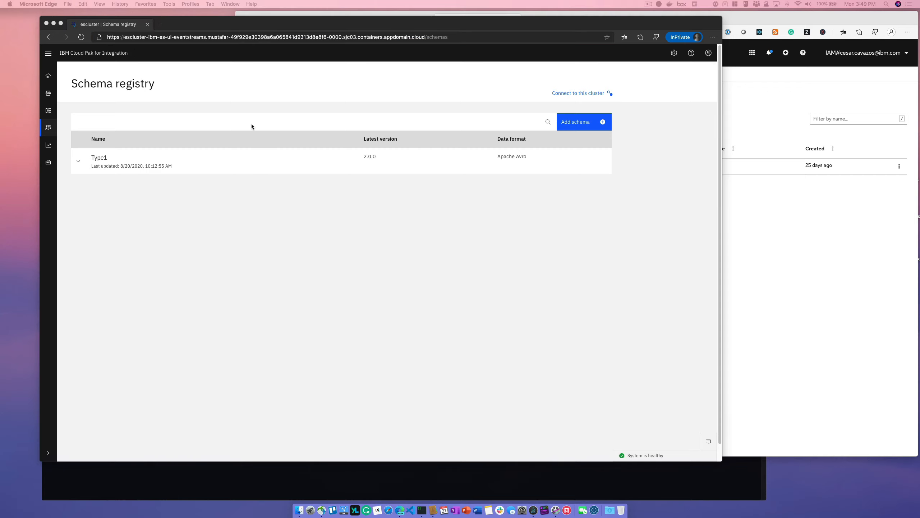
{"action": "left_click", "coordinate": [706, 54]}
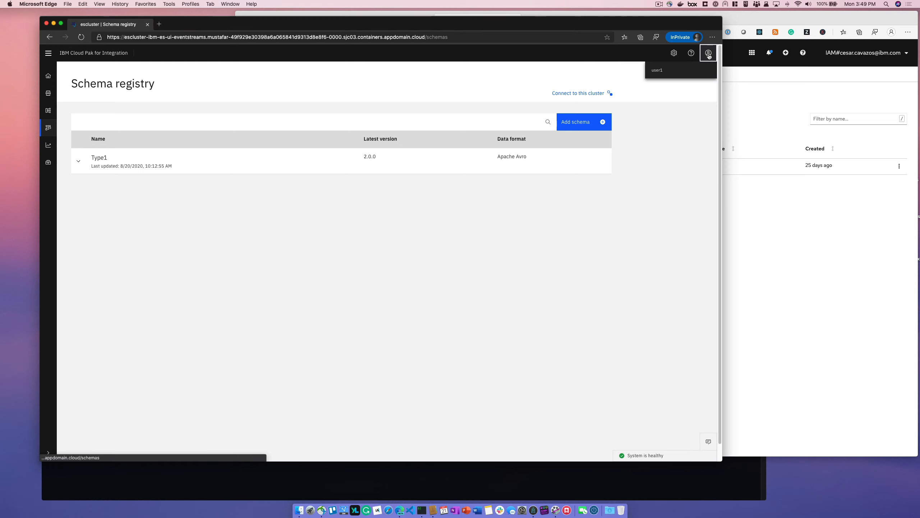
{"action": "left_click", "coordinate": [714, 57]}
Close the current private session and open the copied Event Streams console address in a fresh InPrivate window.
{"action": "left_click", "coordinate": [147, 24]}
{"action": "left_click", "coordinate": [459, 287]}
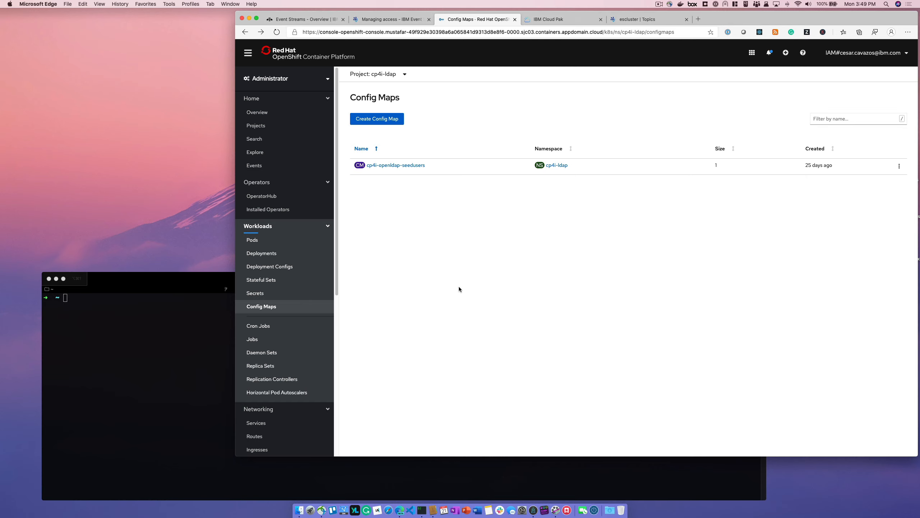
{"action": "key", "text": "super+shift+n"}
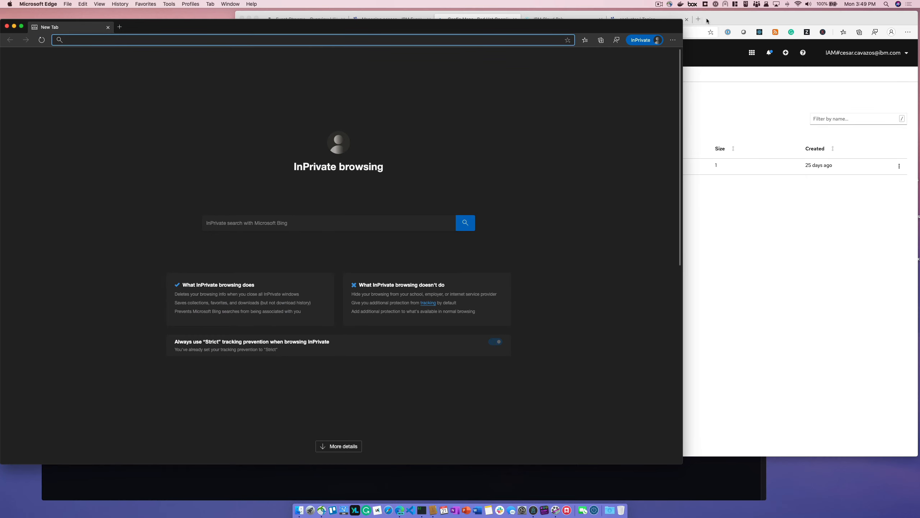
{"action": "left_click", "coordinate": [707, 19]}
{"action": "left_click", "coordinate": [619, 20]}
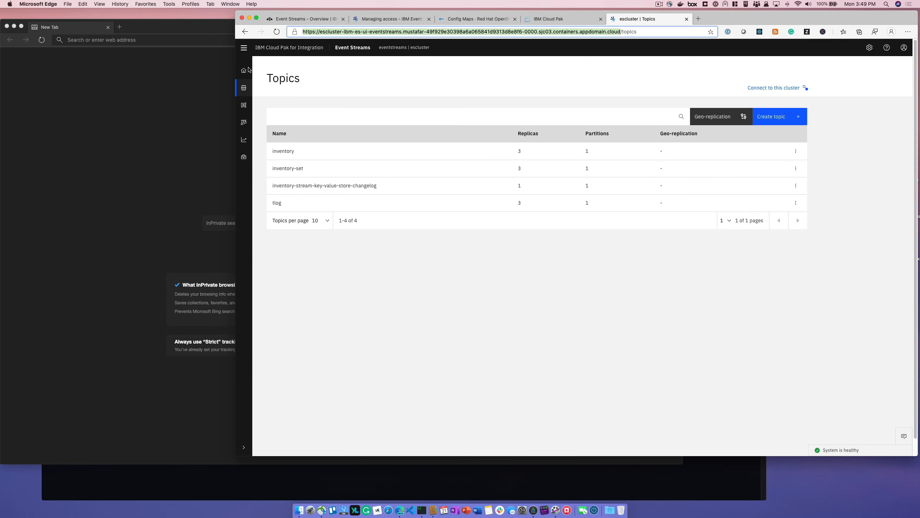
{"action": "left_click", "coordinate": [131, 50]}
{"action": "key", "text": "super+v"}
{"action": "key", "text": "Return"}
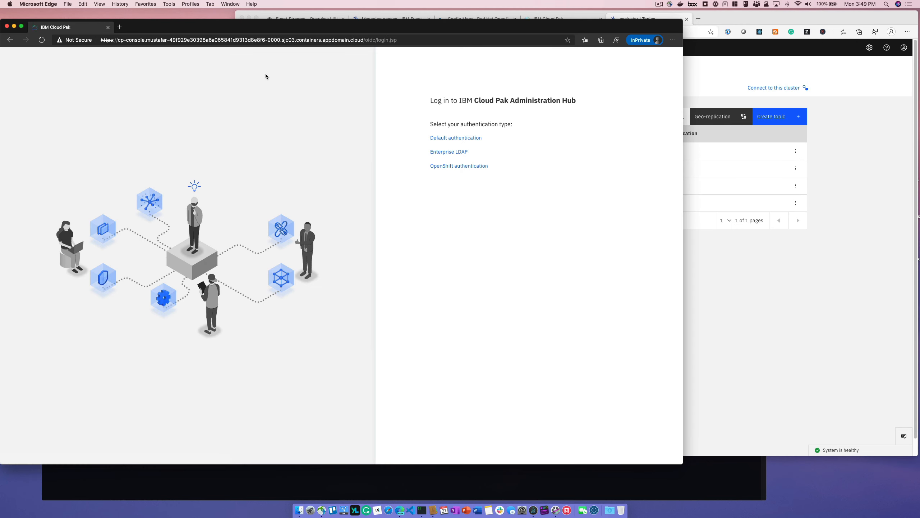
Try to log in through Enterprise LDAP as user3, entering the account password, and reload the resulting page.
{"action": "left_click", "coordinate": [446, 152]}
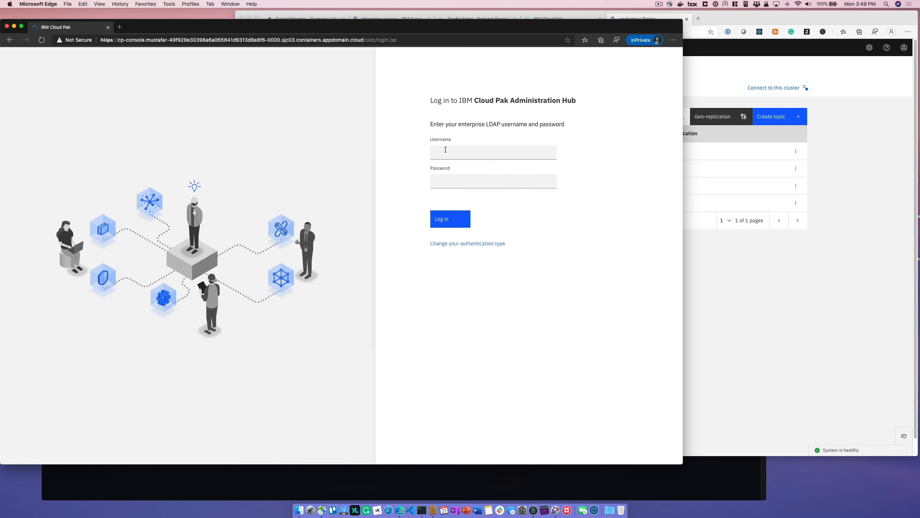
{"action": "type", "text": "user3"}
{"action": "key", "text": "Tab"}
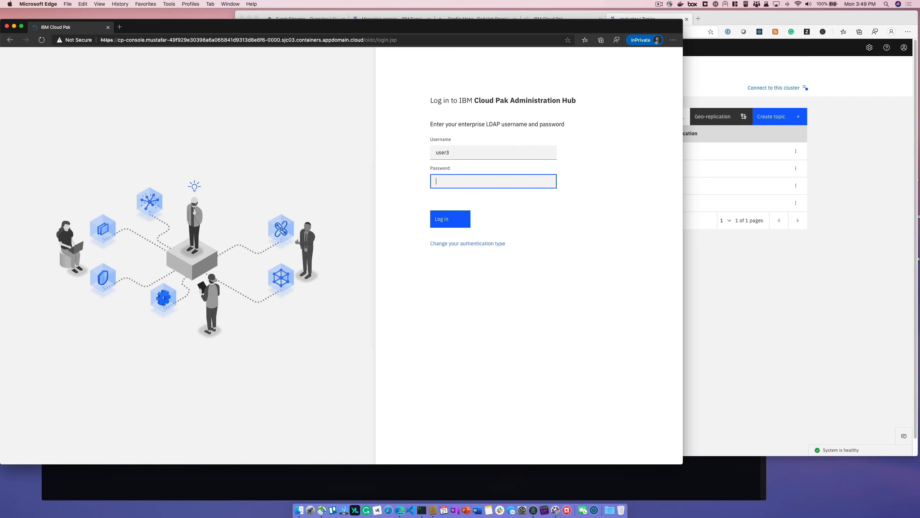
{"action": "key", "text": "super+Tab"}
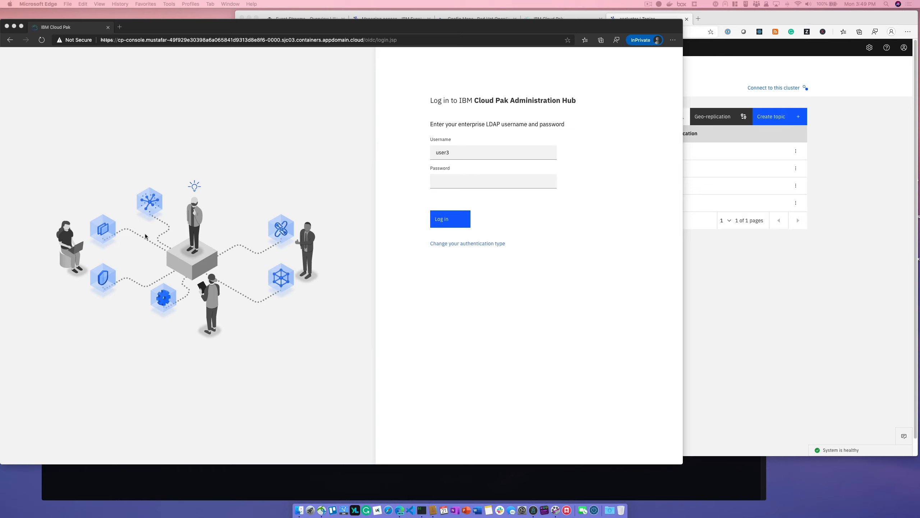
{"action": "left_click", "coordinate": [448, 181]}
{"action": "key", "text": "super+v"}
{"action": "left_click", "coordinate": [460, 219]}
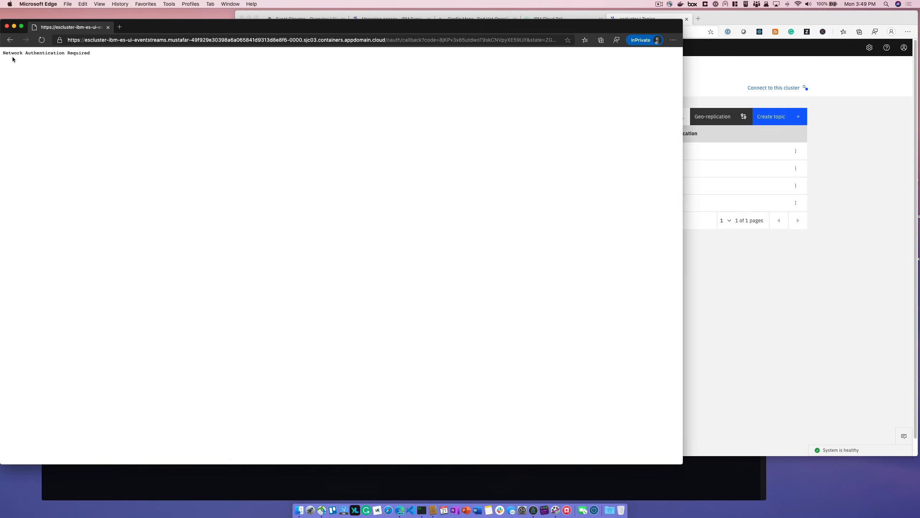
{"action": "left_click_drag", "start_coordinate": [12, 53], "coordinate": [111, 53]}
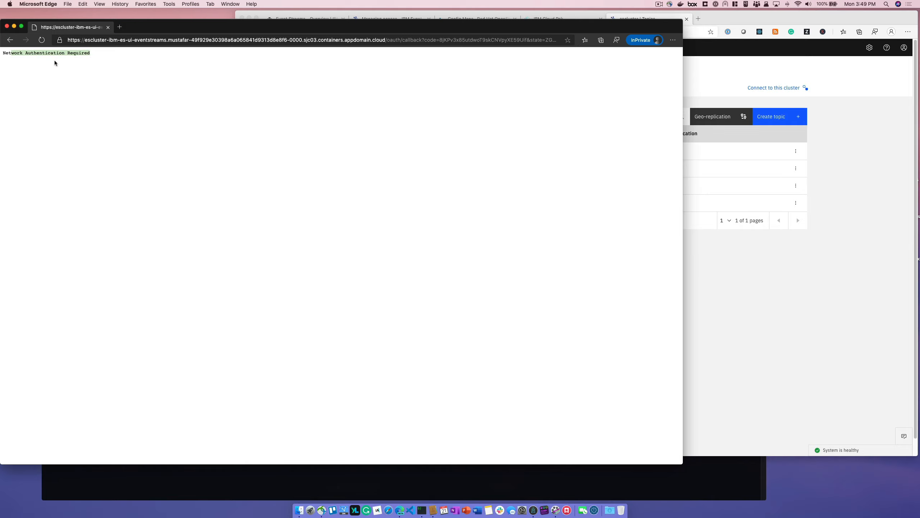
{"action": "left_click", "coordinate": [42, 39]}
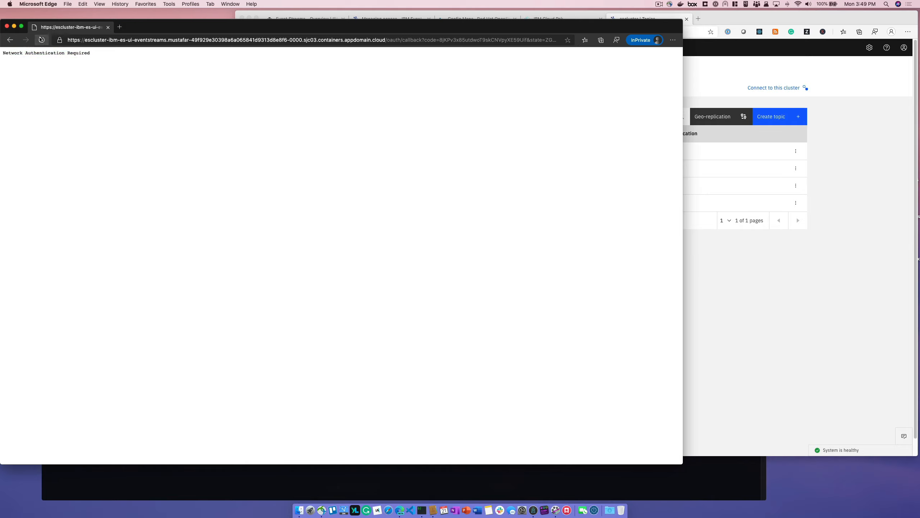
Strip the login callback path from the Event Streams address in the InPrivate window and reload the console from its base address.
{"action": "left_click", "coordinate": [386, 40]}
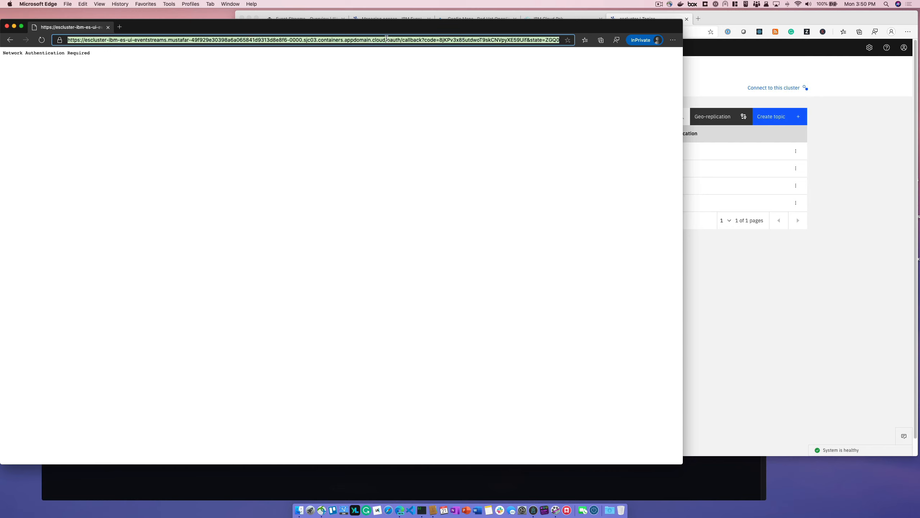
{"action": "left_click", "coordinate": [387, 41]}
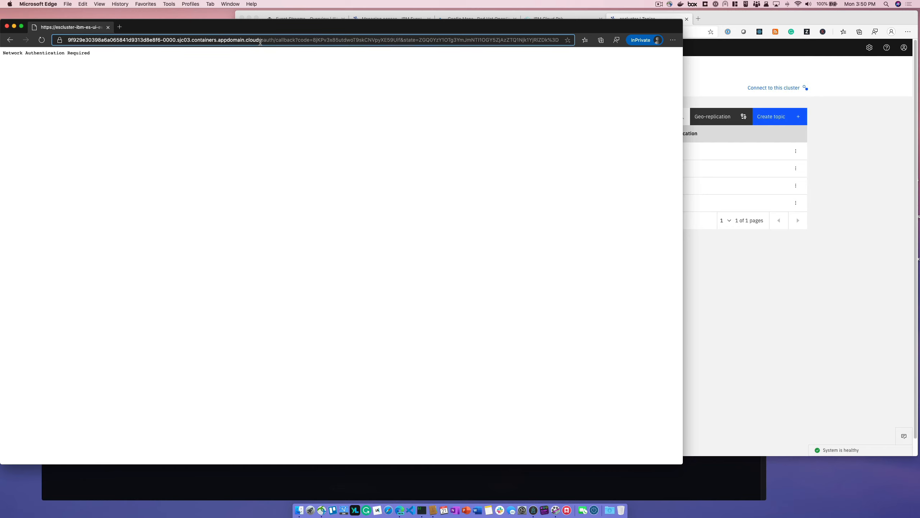
{"action": "key", "text": "shift+super+Right"}
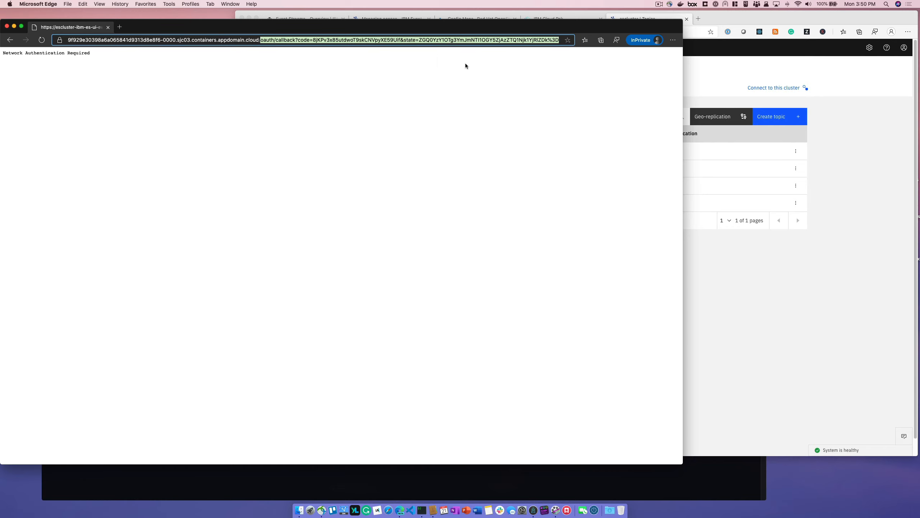
{"action": "key", "text": "BackSpace"}
{"action": "type", "text": "\\"}
{"action": "key", "text": "Return"}
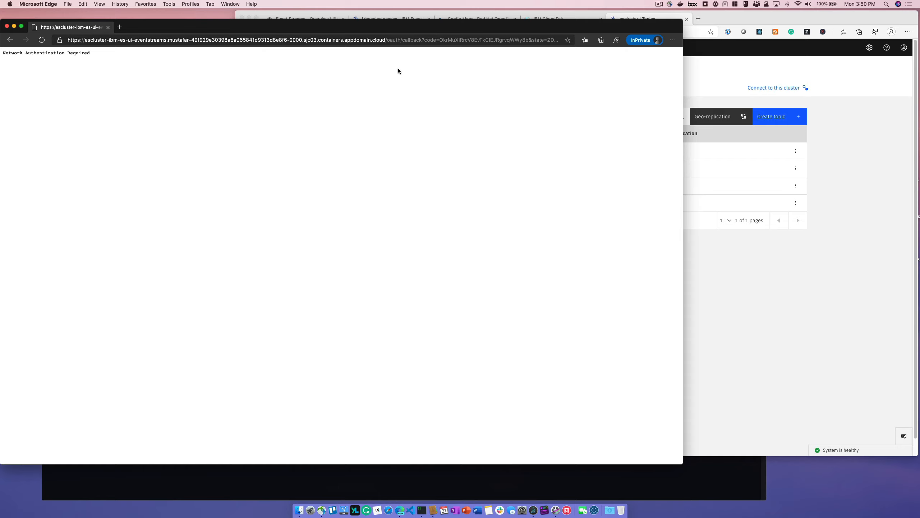
Start a new team in the Cloud Pak Administration Hub and name it apiconnect-admins.
{"action": "left_click", "coordinate": [854, 167]}
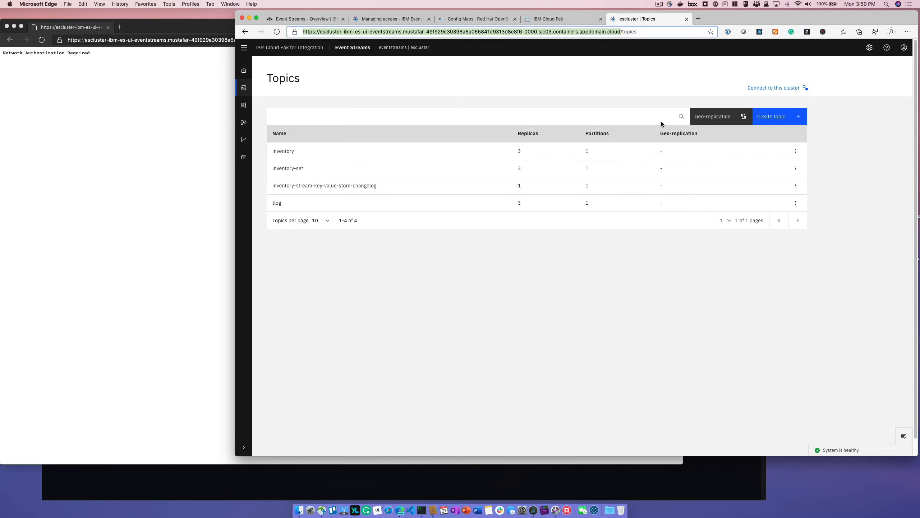
{"action": "left_click", "coordinate": [552, 19]}
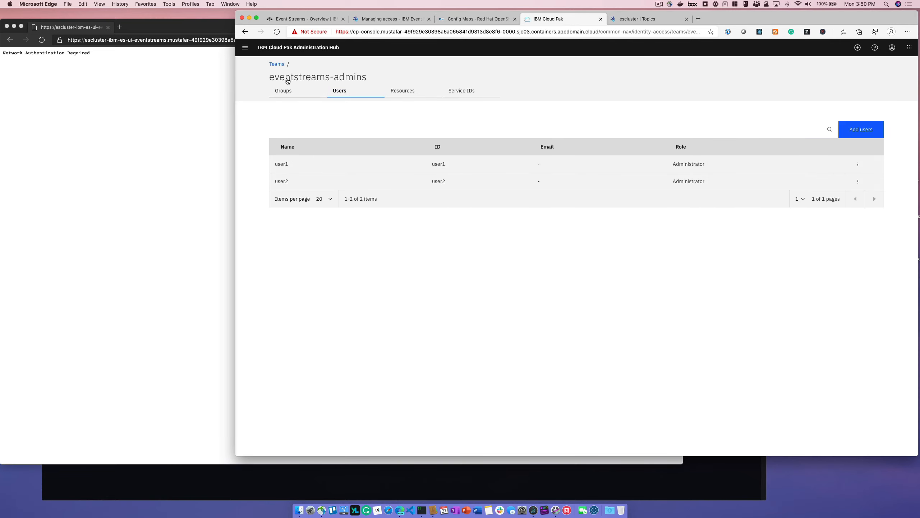
{"action": "left_click", "coordinate": [279, 68]}
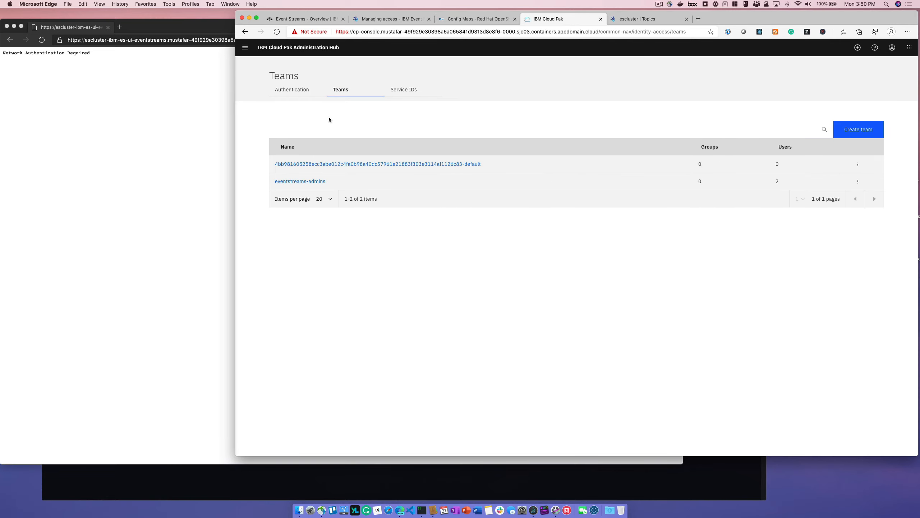
{"action": "left_click", "coordinate": [861, 128]}
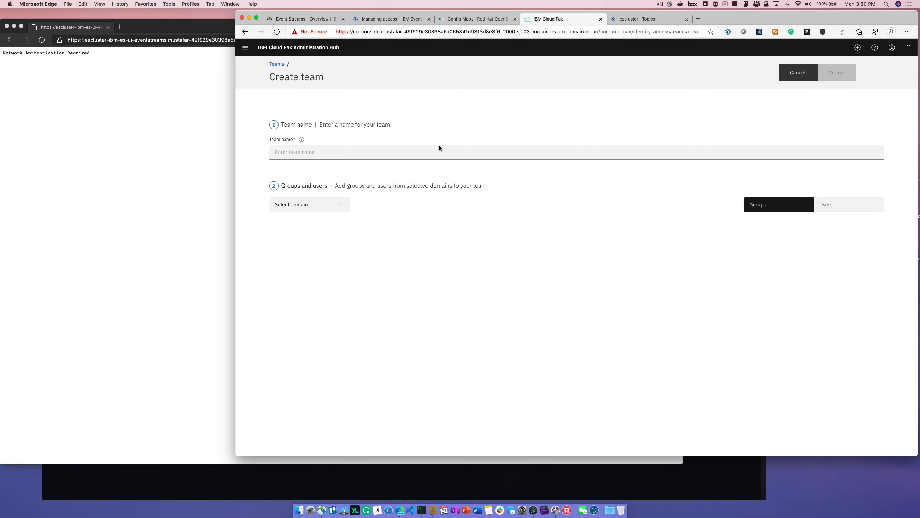
{"action": "left_click", "coordinate": [418, 156]}
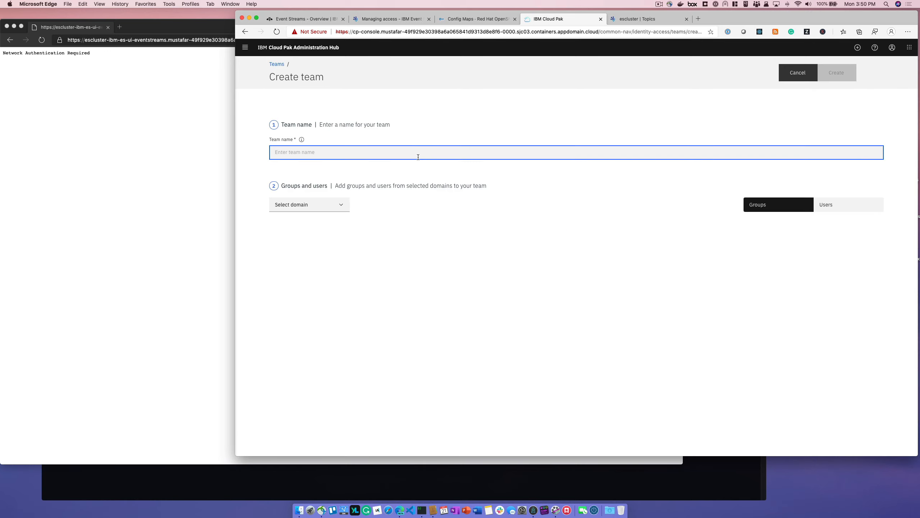
{"action": "type", "text": "apicconn"}
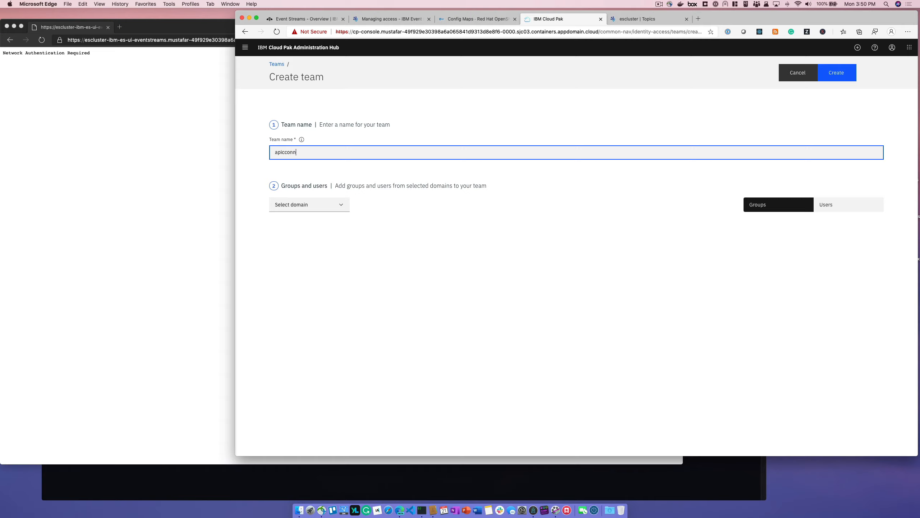
{"action": "key", "text": "BackSpace"}
{"action": "key", "text": "BackSpace"}
{"action": "key", "text": "BackSpace"}
{"action": "key", "text": "BackSpace"}
{"action": "type", "text": "onnect-adm"}
Add user3 and user4 from the local-OpenLDAP domain as Administrators and create the team.
{"action": "left_click", "coordinate": [334, 212]}
{"action": "left_click", "coordinate": [326, 217]}
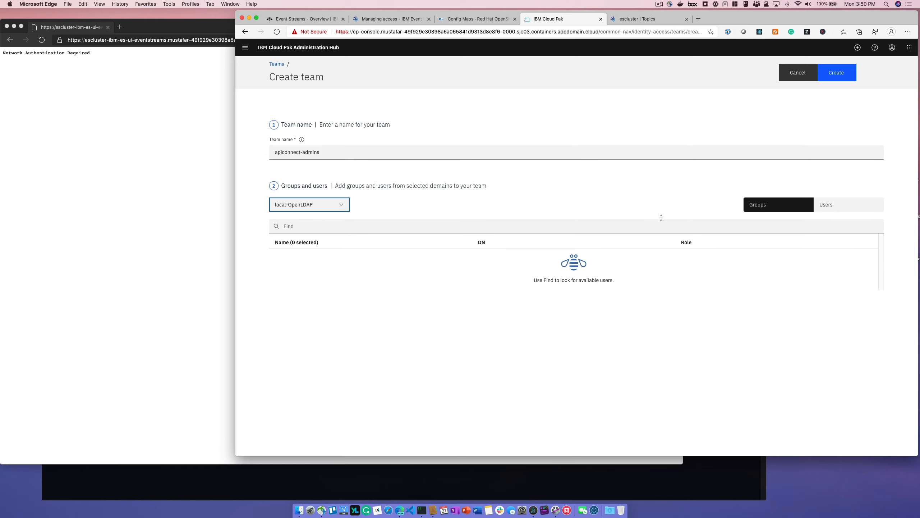
{"action": "left_click", "coordinate": [820, 205]}
{"action": "left_click", "coordinate": [339, 226]}
{"action": "type", "text": "user"}
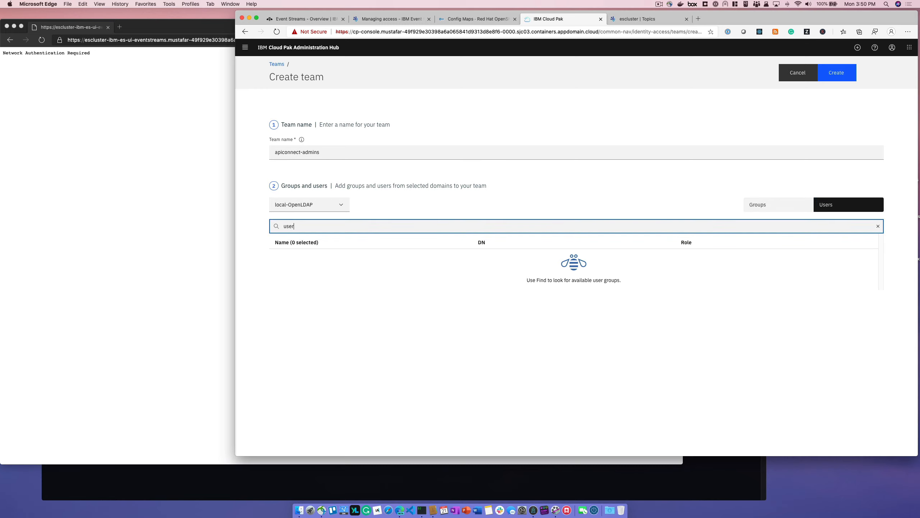
{"action": "key", "text": "Return"}
{"action": "left_click", "coordinate": [278, 312]}
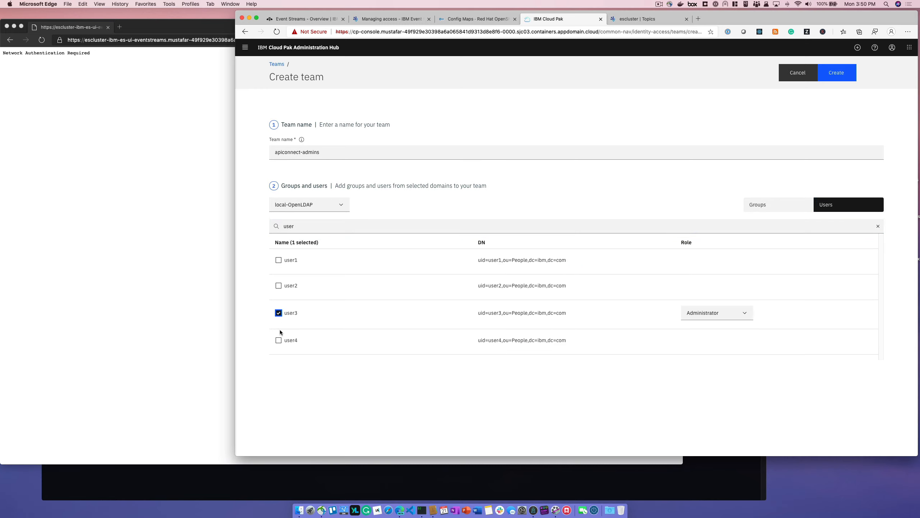
{"action": "left_click", "coordinate": [278, 339]}
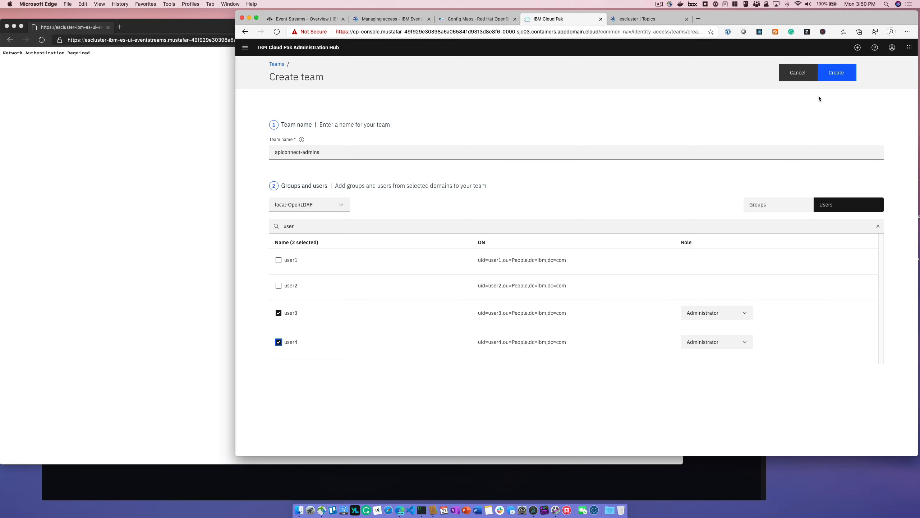
{"action": "left_click", "coordinate": [837, 74]}
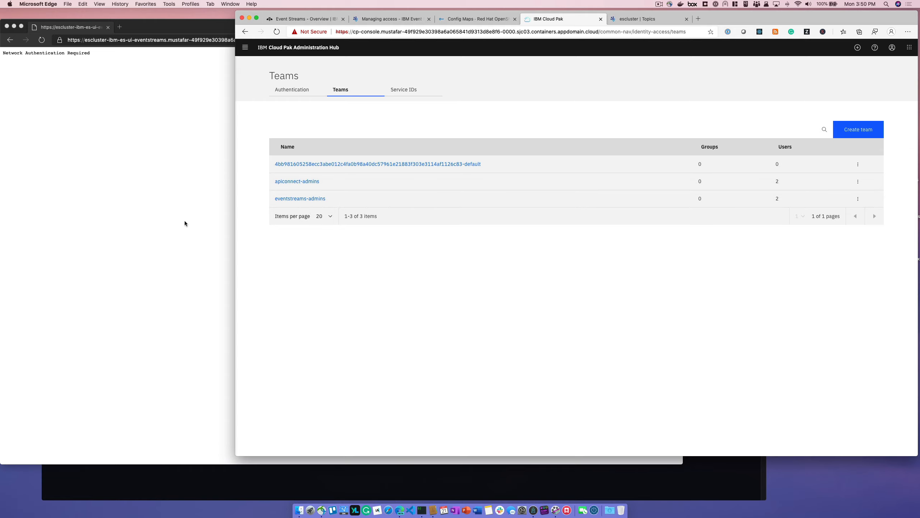
Close the current InPrivate session and open the base Event Streams console address in a fresh InPrivate window.
{"action": "left_click", "coordinate": [188, 208]}
{"action": "left_click", "coordinate": [371, 39]}
{"action": "key", "text": "Right"}
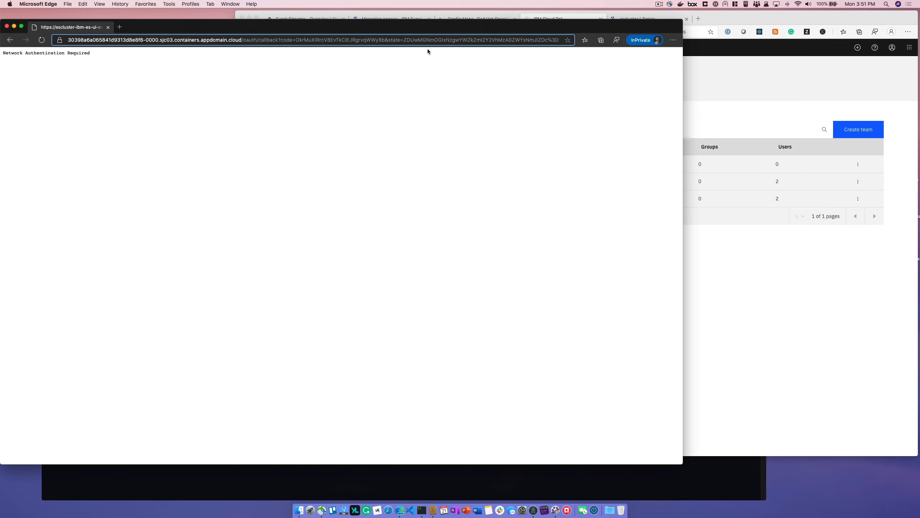
{"action": "left_click", "coordinate": [386, 40]}
{"action": "key", "text": "super+a"}
{"action": "key", "text": "super+w"}
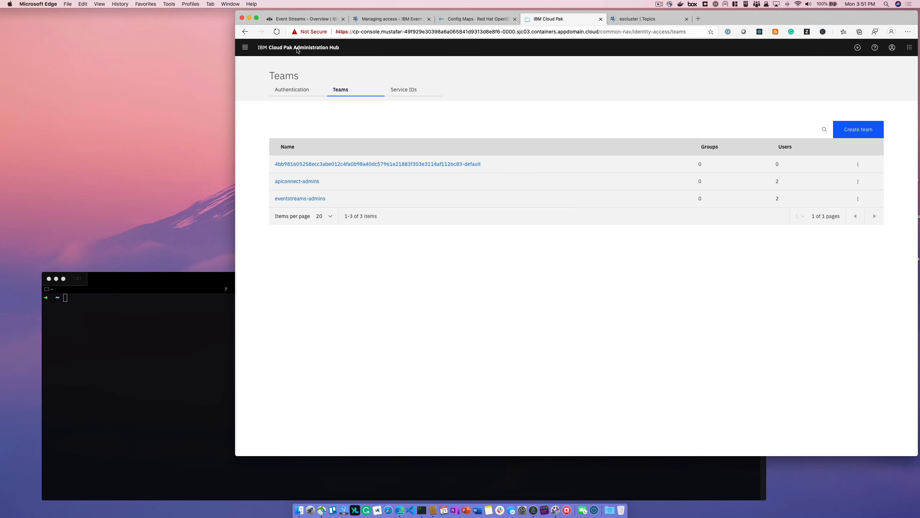
{"action": "key", "text": "super+shift+n"}
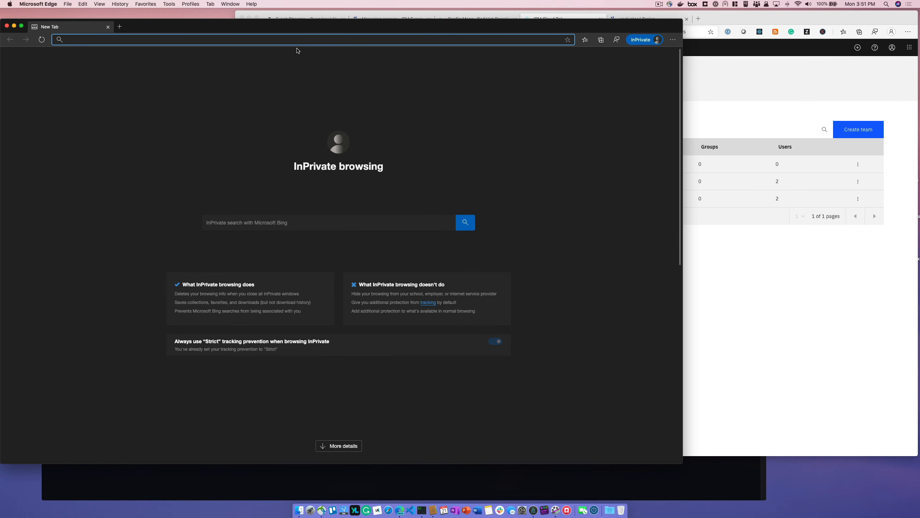
{"action": "type", "text": "https://escluster-ibm-es-ui-eventstreams.mustafar-49f929e30398a6a065841d9313d8e8f6-0000.sjc03.containers.appdomain.cloud/"}
{"action": "key", "text": "Return"}
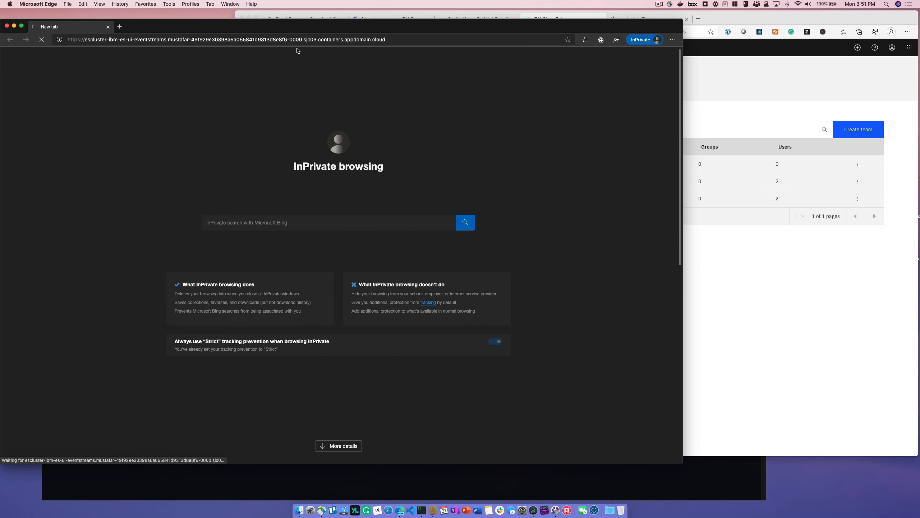
{"action": "left_click_drag", "start_coordinate": [279, 26], "coordinate": [293, 26]}
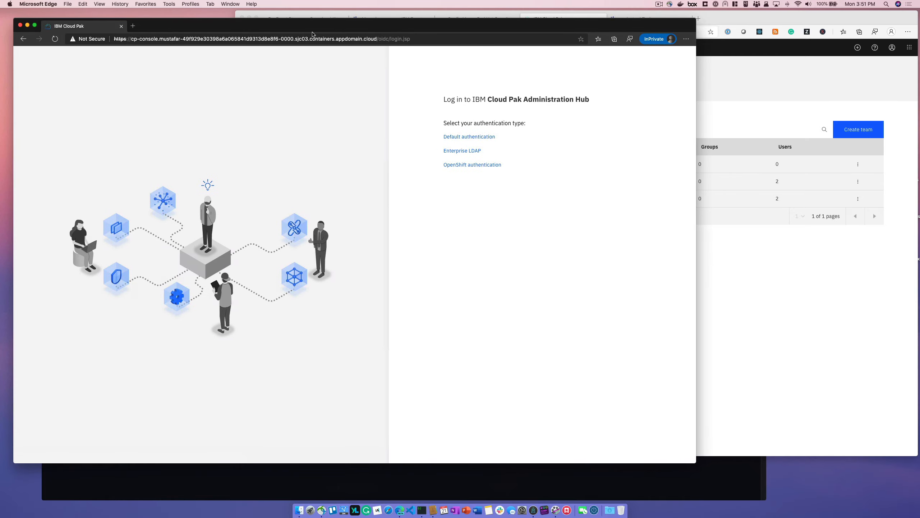
Try to log in through Enterprise LDAP as user4, entering the account password.
{"action": "left_click", "coordinate": [480, 150]}
{"action": "left_click", "coordinate": [471, 149]}
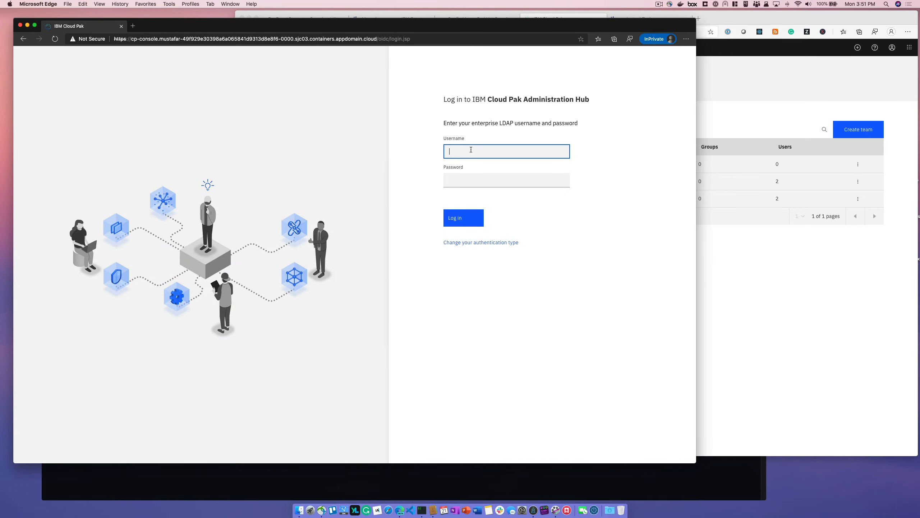
{"action": "type", "text": "user3"}
{"action": "key", "text": "Tab"}
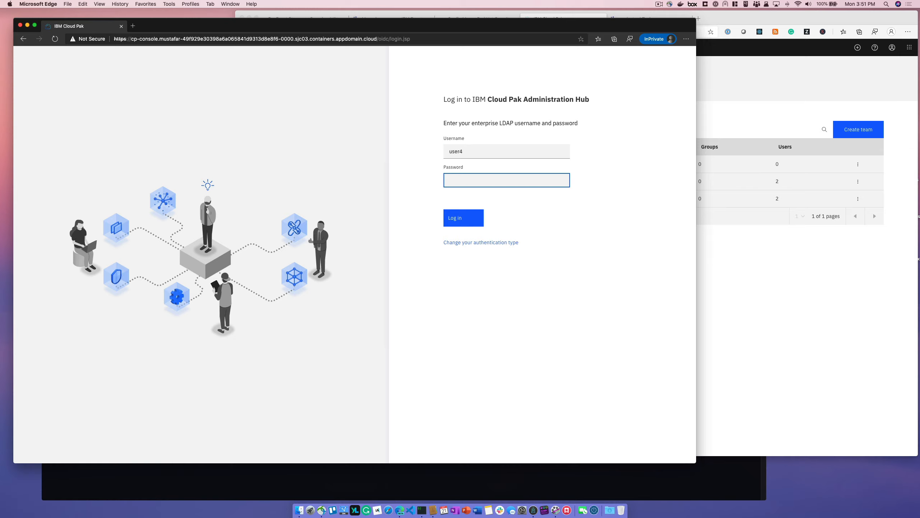
{"action": "key", "text": "super+Tab"}
{"action": "left_click", "coordinate": [504, 175]}
{"action": "key", "text": "super+v"}
{"action": "left_click", "coordinate": [460, 221]}
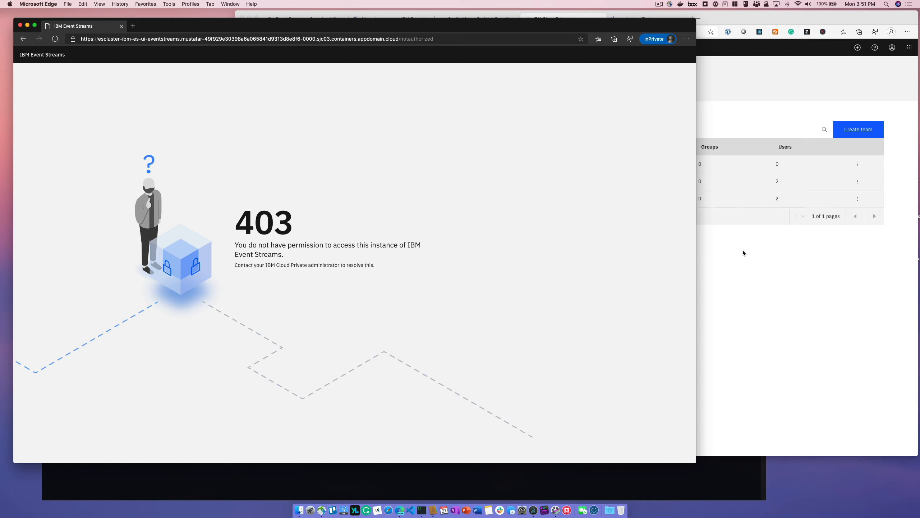
Return to the signed-in Event Streams console in the regular browser window and open its home page.
{"action": "left_click", "coordinate": [777, 268]}
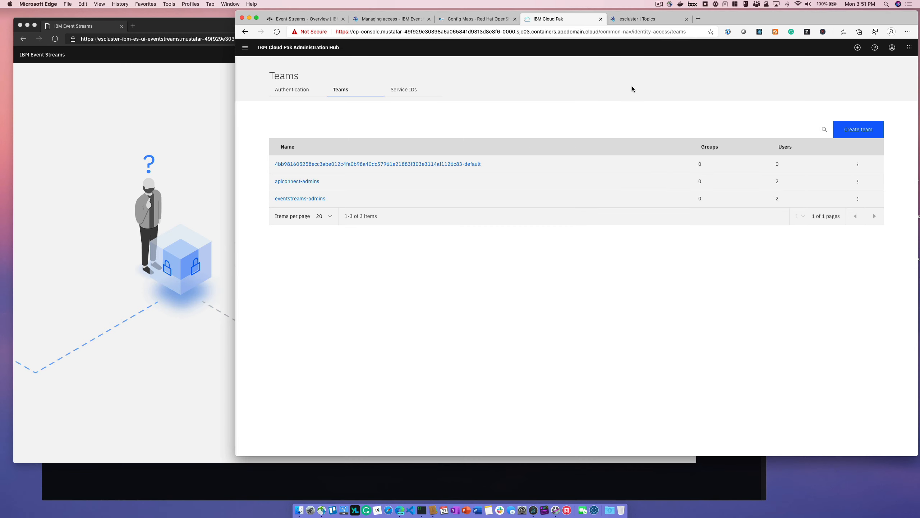
{"action": "left_click", "coordinate": [643, 20]}
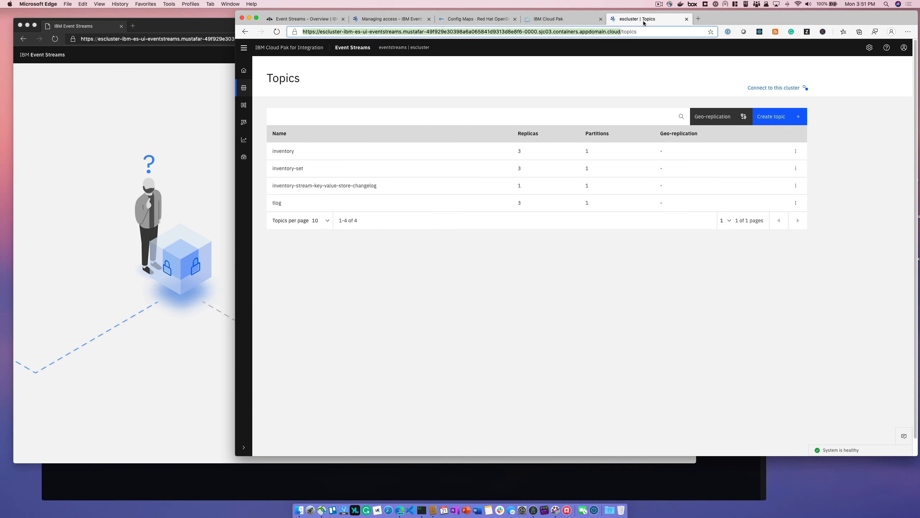
{"action": "left_click", "coordinate": [240, 73]}
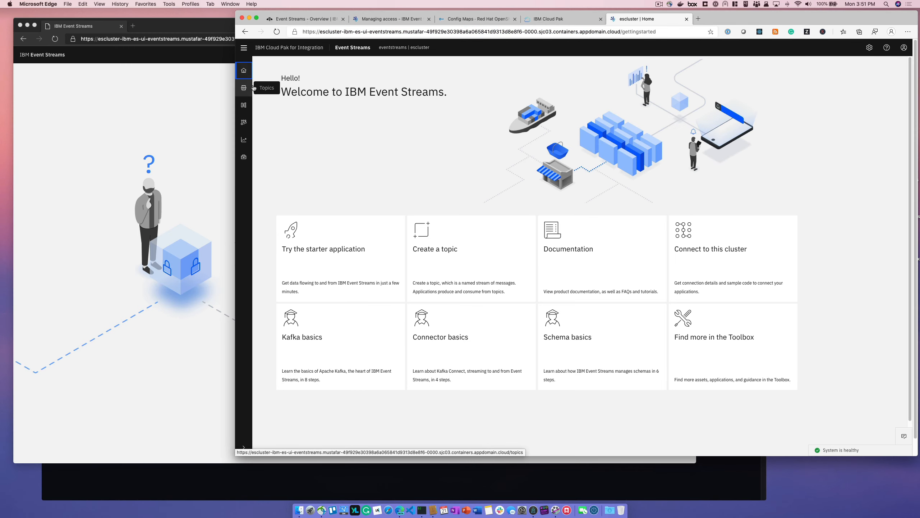